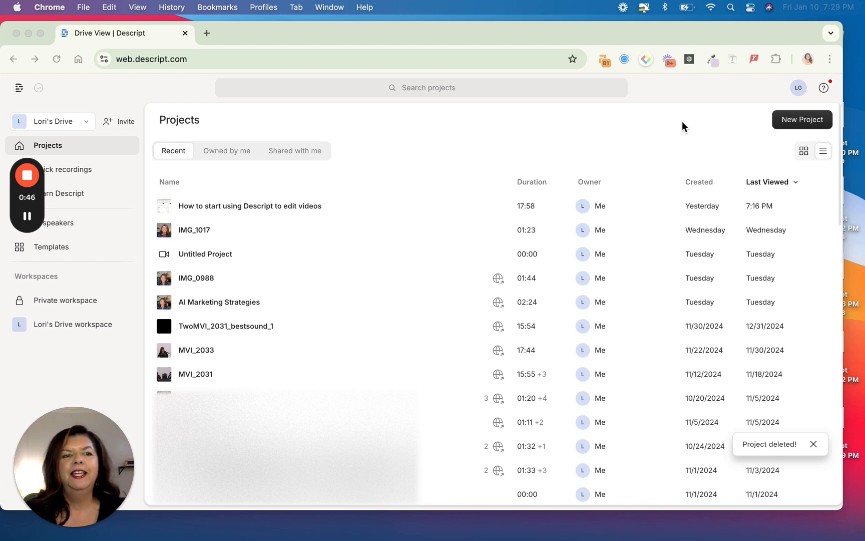
- Create a new video project
click(799, 124)
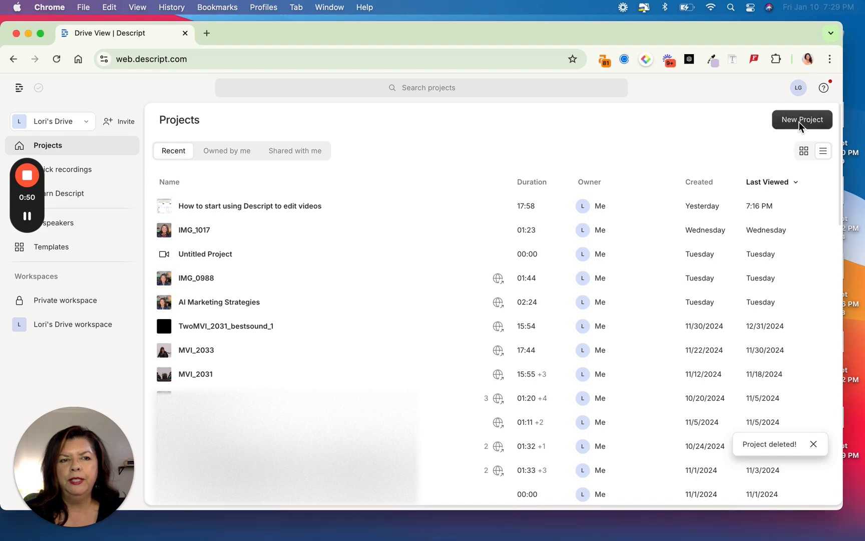
click(799, 121)
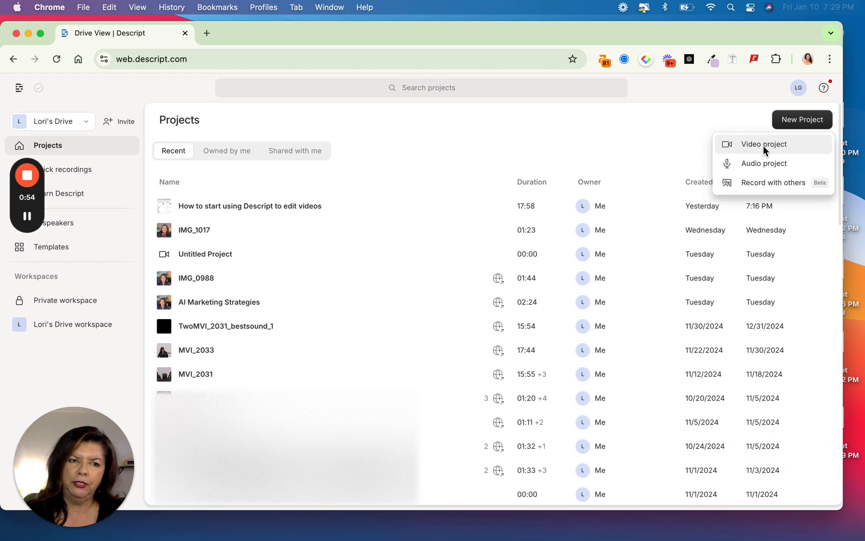
click(763, 146)
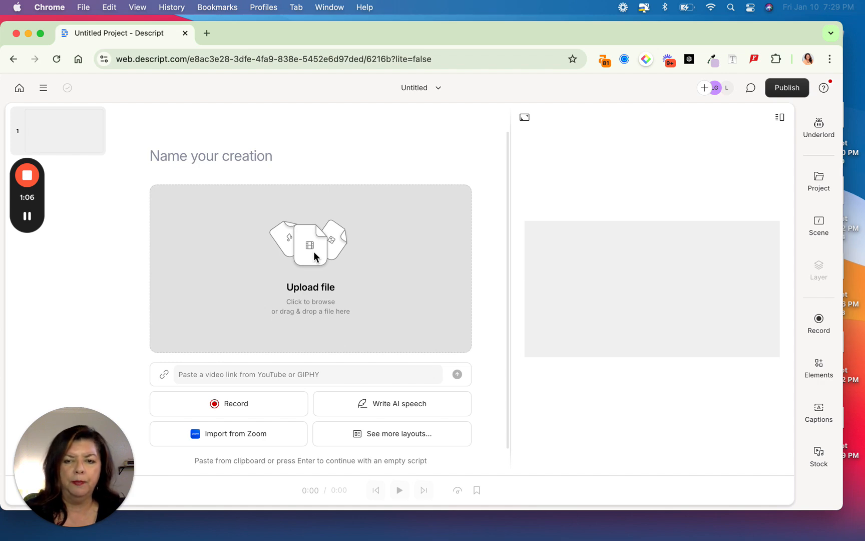
- Upload IMG_1017.MOV from the Downloads folder and accept transcription with 1 speaker and English as the language
click(313, 251)
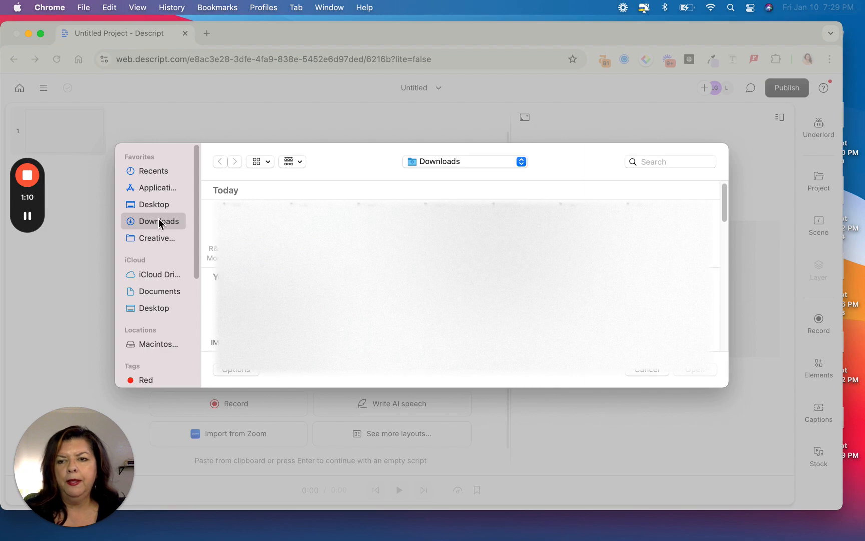
scroll(460, 276, down, 3)
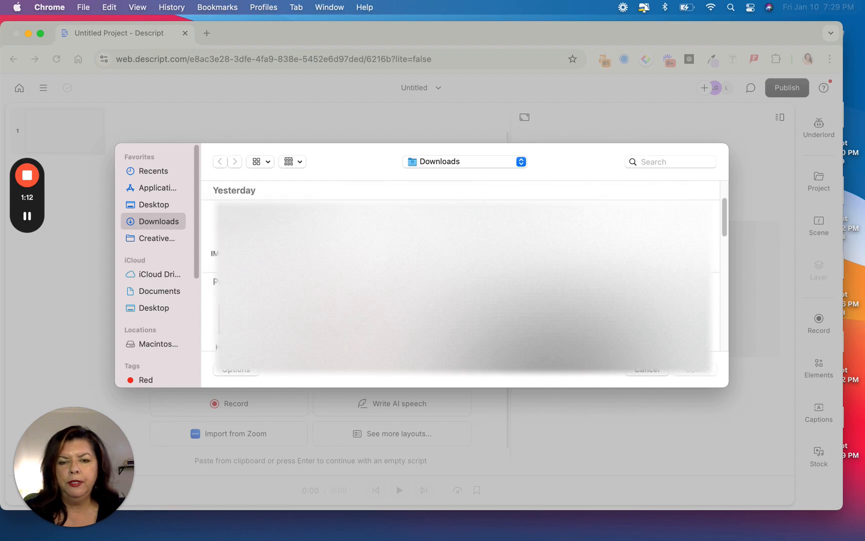
click(368, 323)
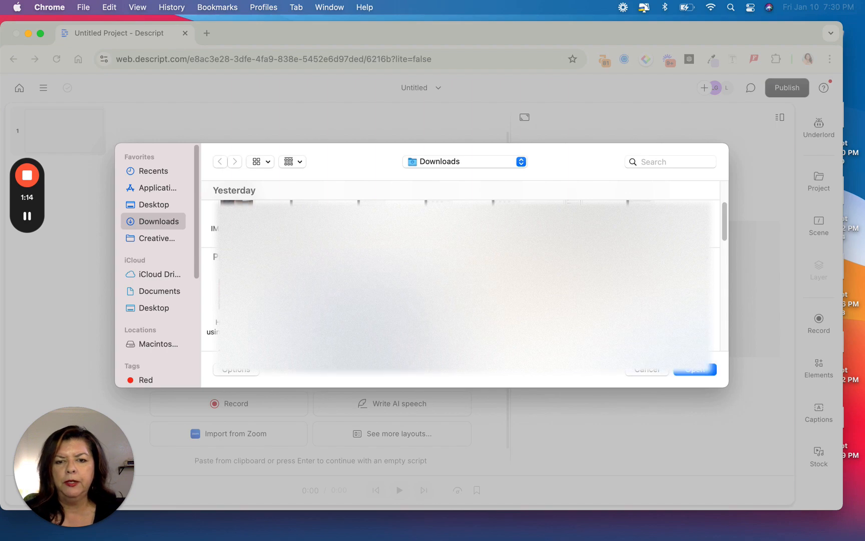
click(695, 371)
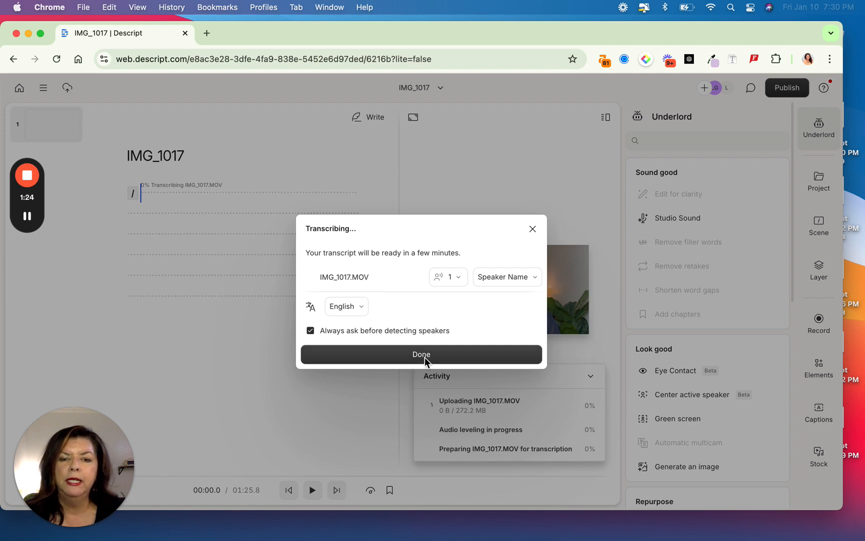
click(424, 357)
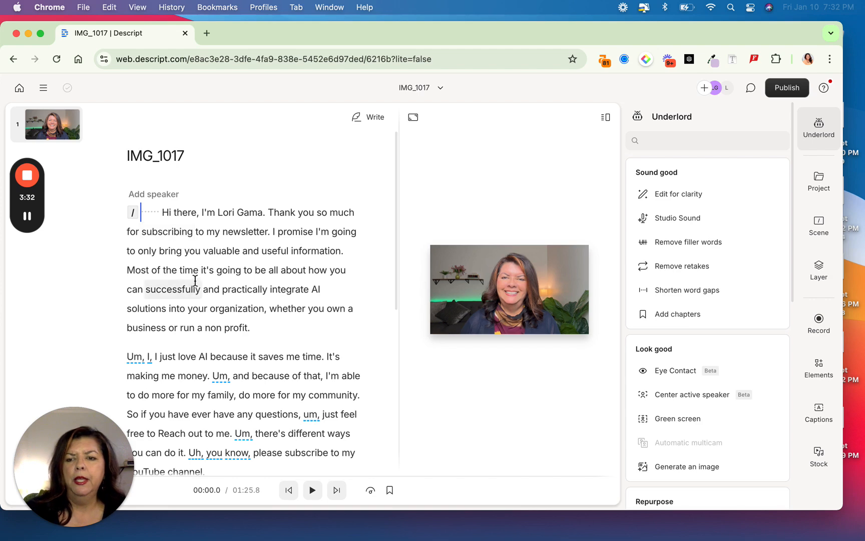
- Strike out the filler word "Um," at the start of the transcript's second paragraph
scroll(193, 279, down, 5)
scroll(195, 279, down, 1)
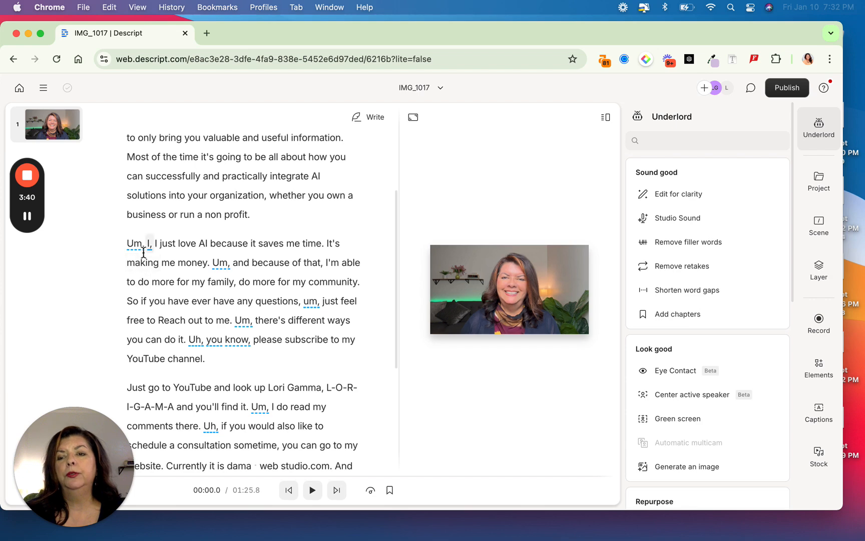
drag(142, 248, 126, 248)
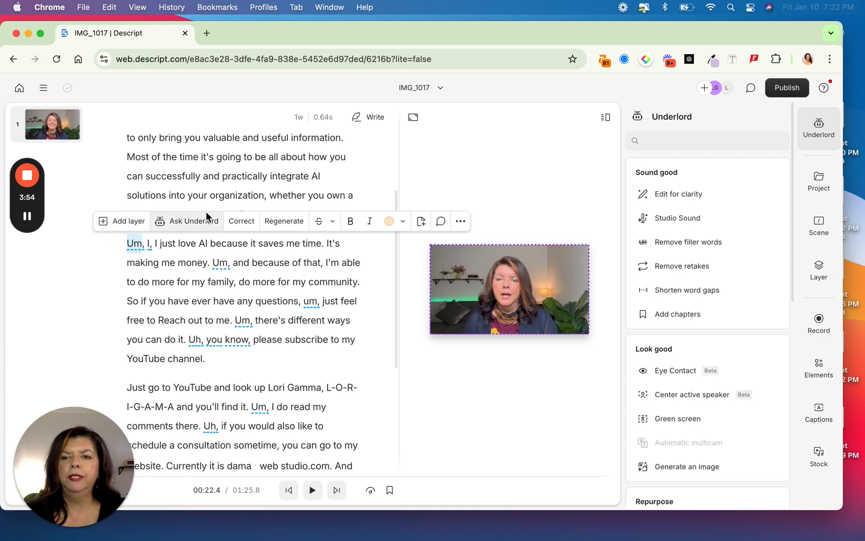
click(319, 222)
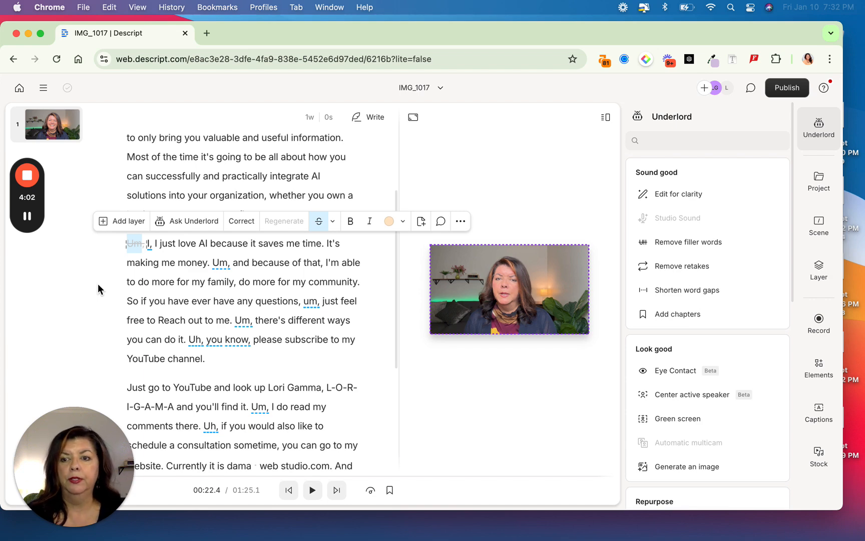
- Play the video from "whether you own a business" through the start of the second paragraph to check the cut
shift+click(270, 195)
click(270, 195)
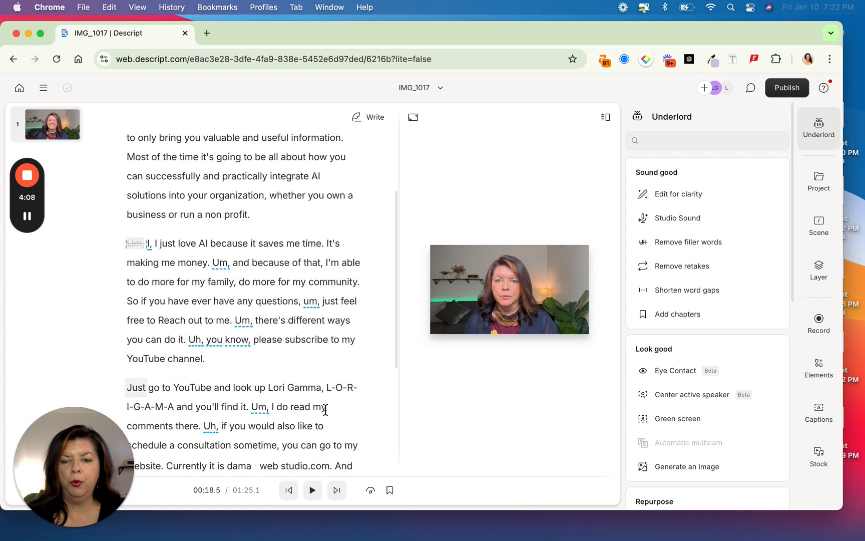
click(312, 490)
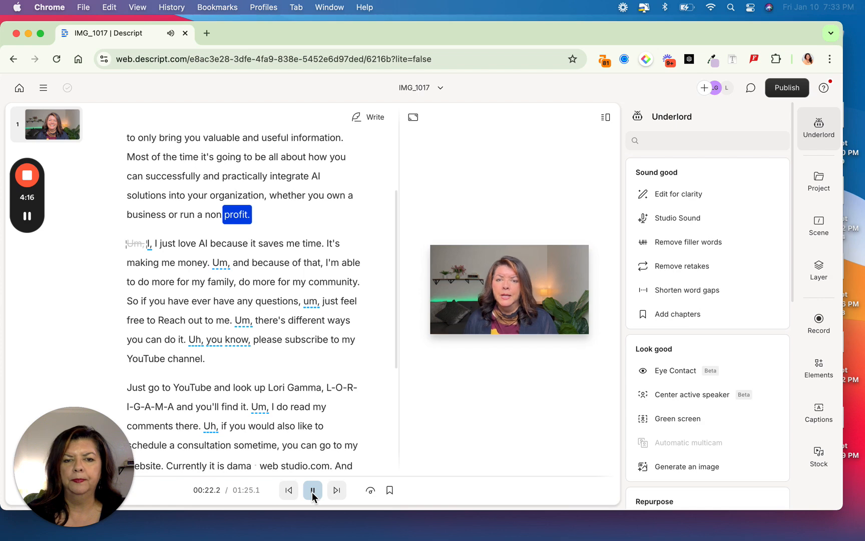
click(312, 491)
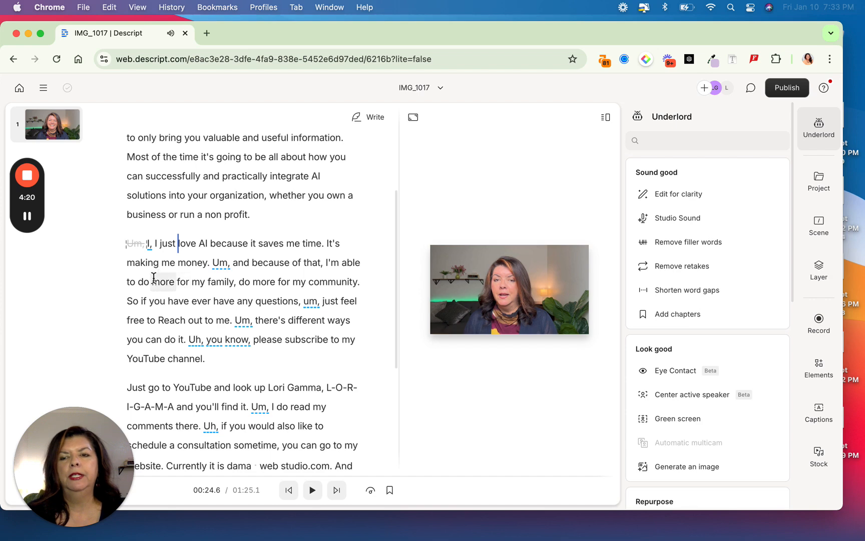
- Strike out the repeated "I," after the struck "Um," in the second paragraph and play the passage to check the cut
mouse_move(149, 248)
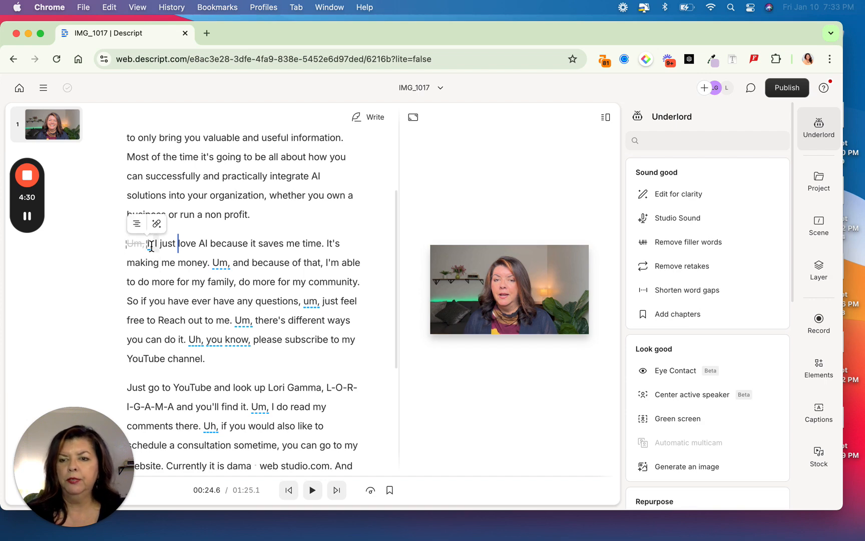
double_click(149, 244)
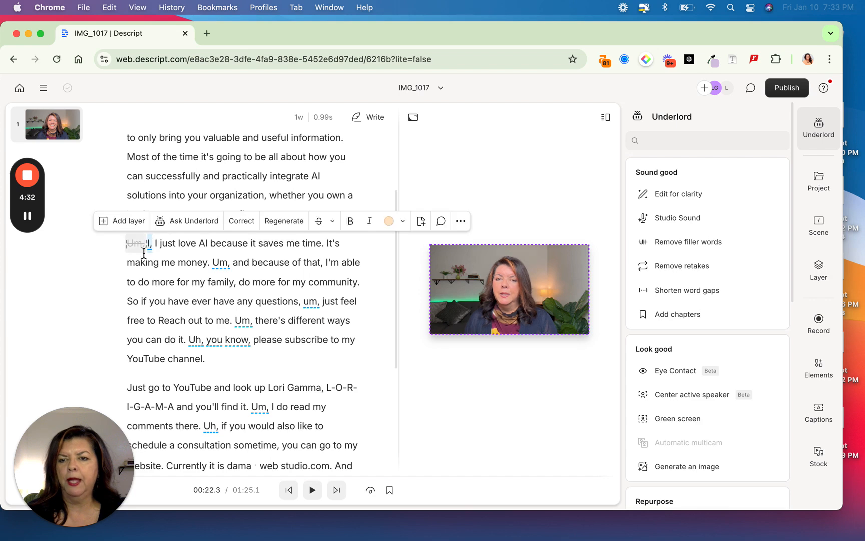
click(319, 221)
click(269, 194)
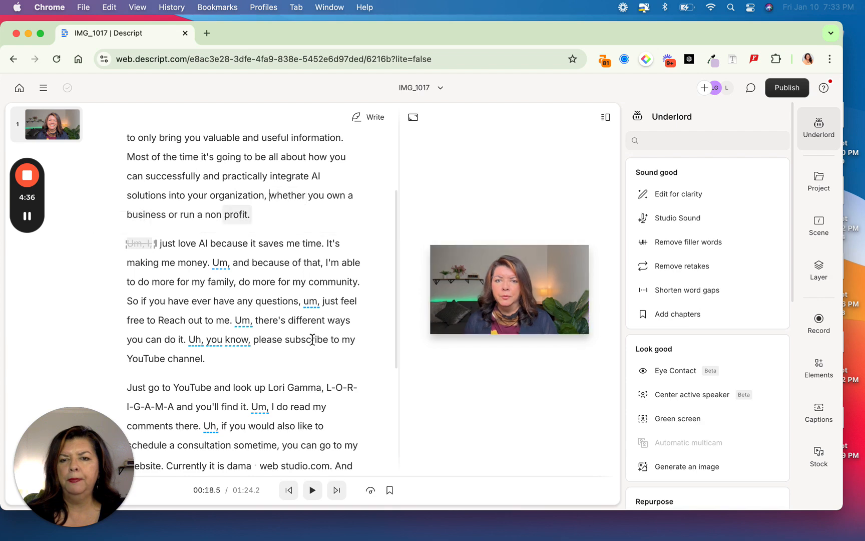
click(311, 494)
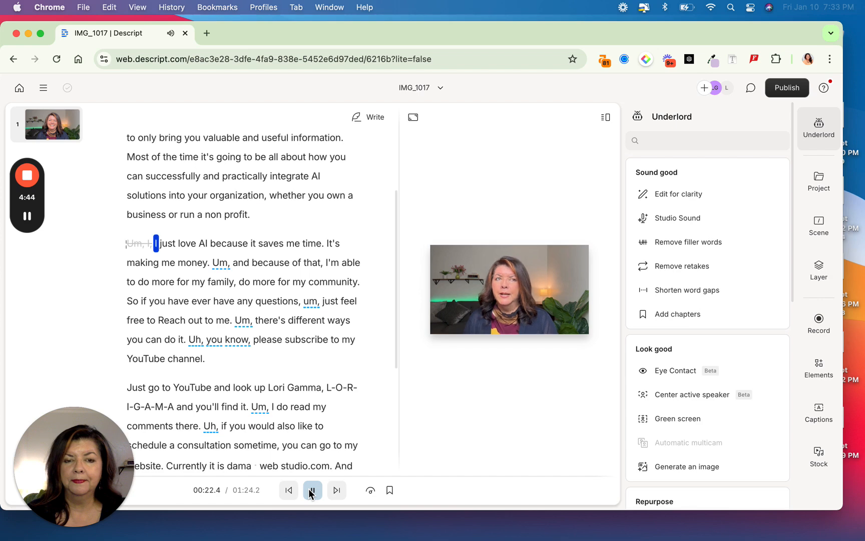
click(311, 494)
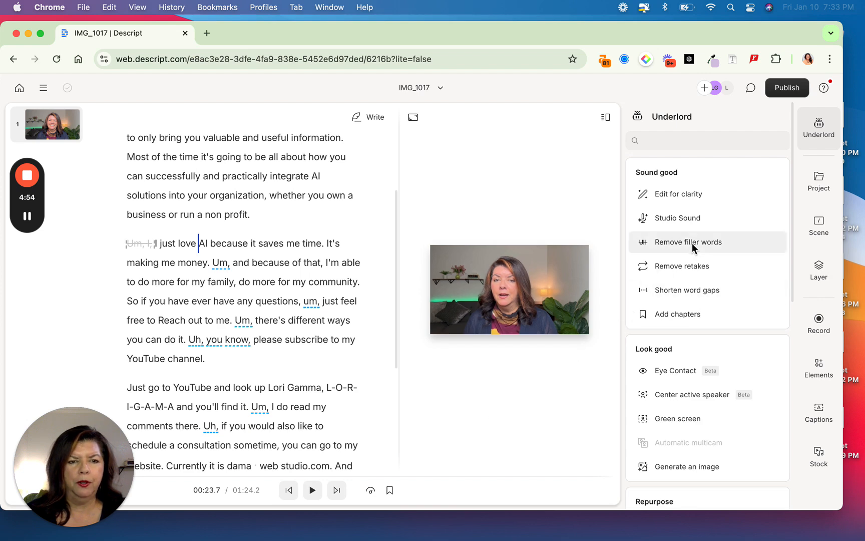
- Remove all filler words from the transcript using the Delete option and close the filler word search
mouse_move(695, 248)
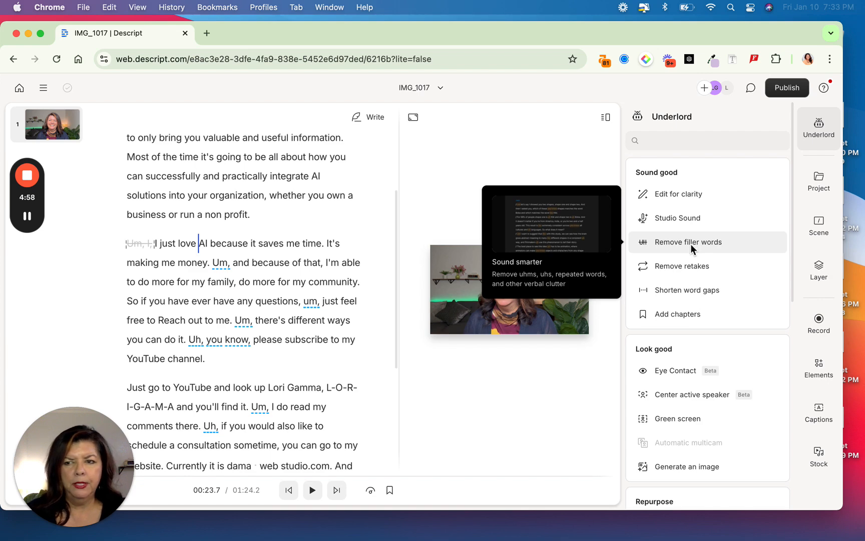
click(691, 245)
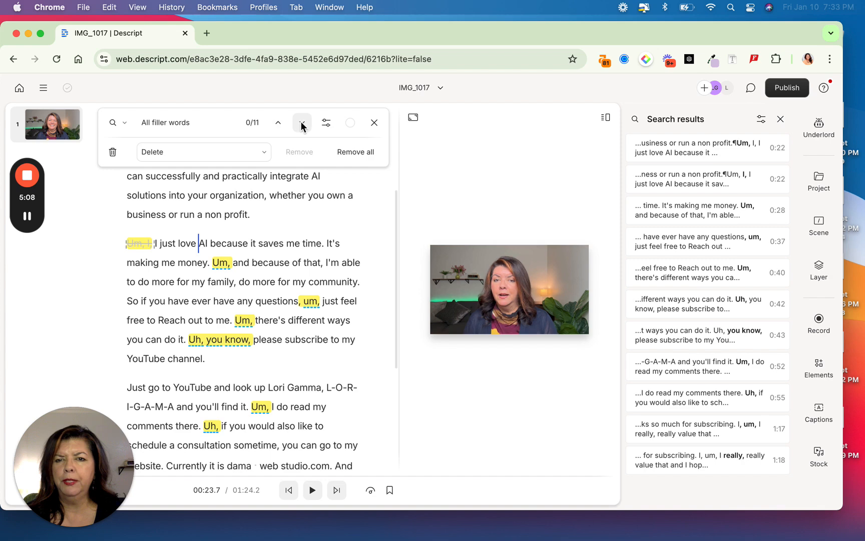
click(352, 152)
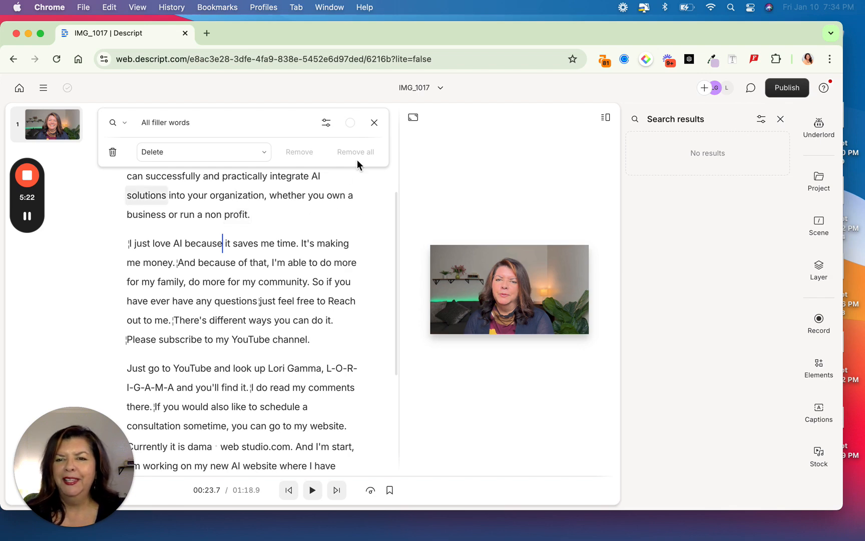
click(373, 123)
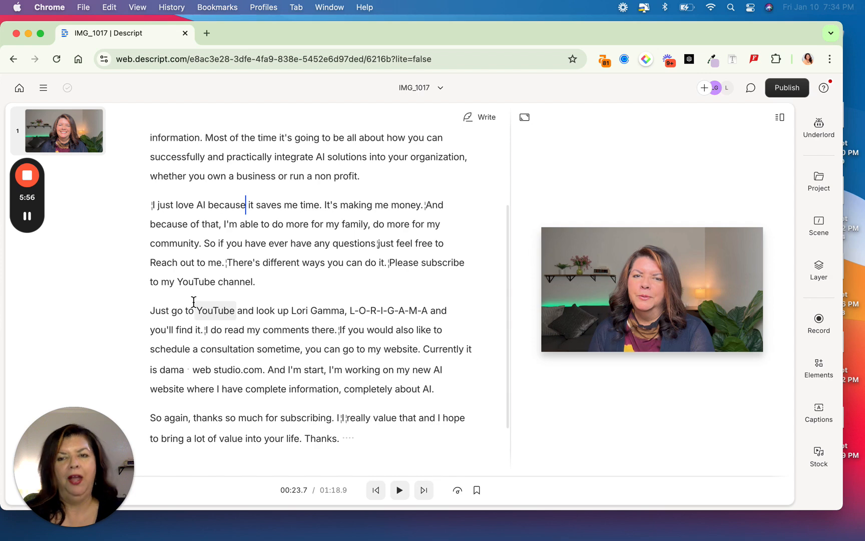
- Start a stock video layer over the sentence running from "And I'm start, I'm working" to "completely about AI."
scroll(193, 298, up, 5)
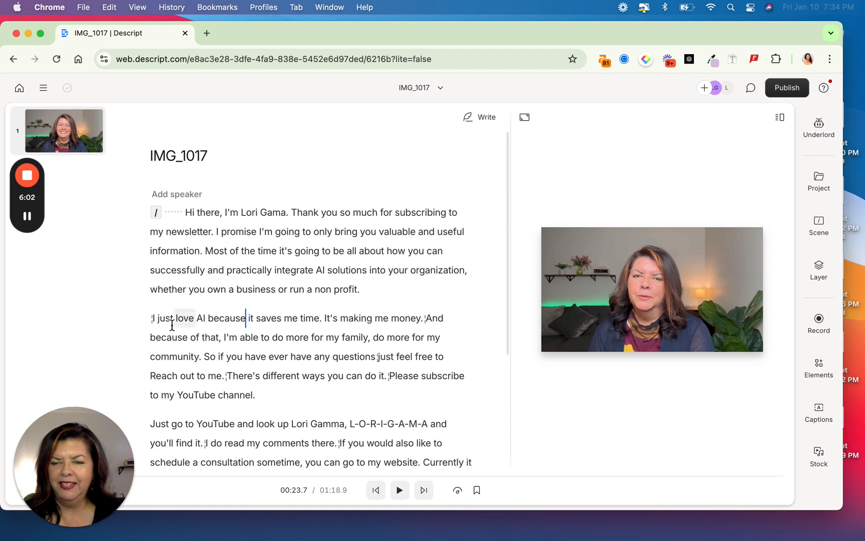
scroll(203, 375, down, 4)
scroll(198, 365, down, 4)
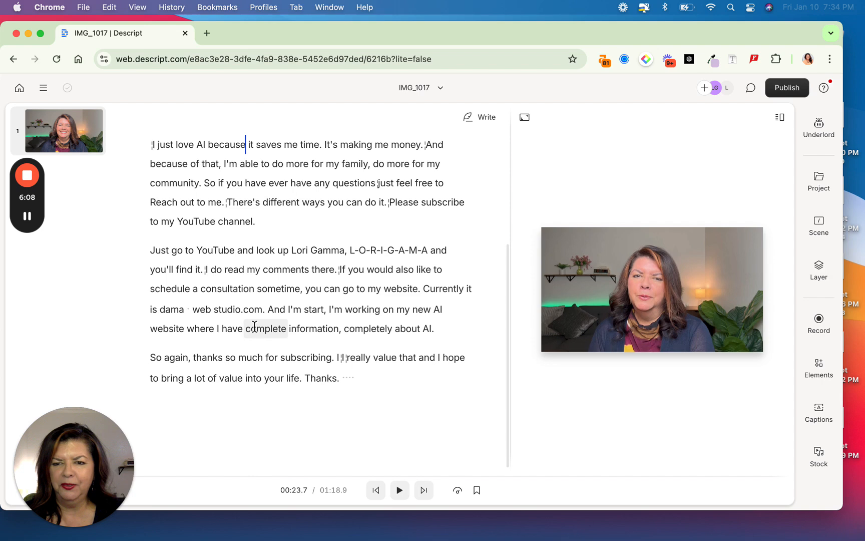
drag(268, 309, 437, 330)
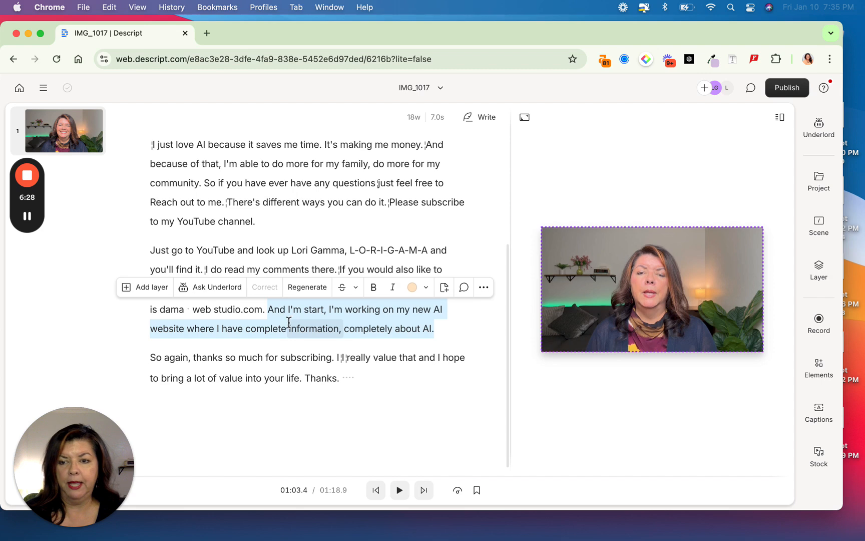
click(143, 287)
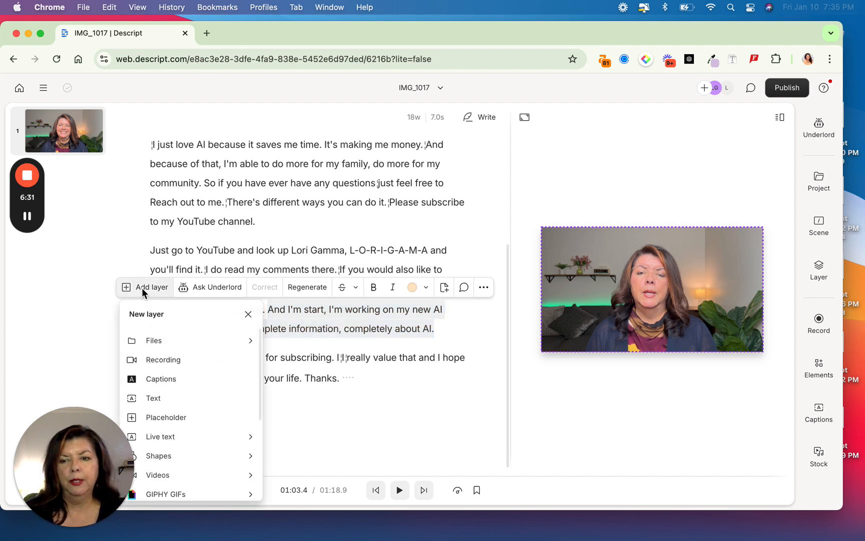
click(160, 341)
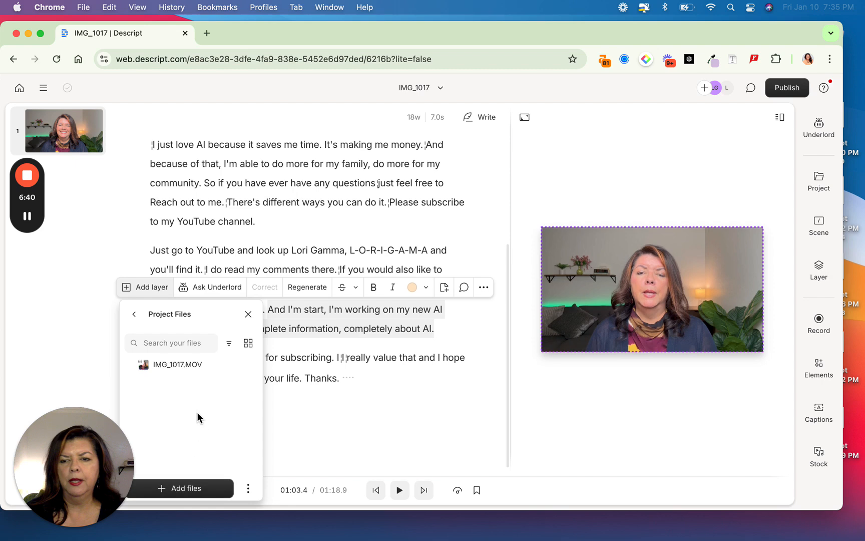
click(135, 314)
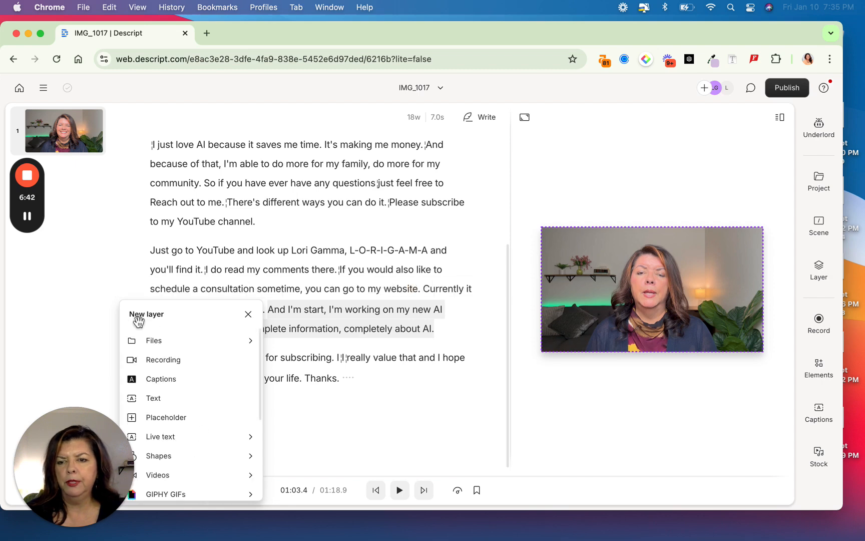
scroll(165, 428, down, 1)
scroll(166, 428, down, 3)
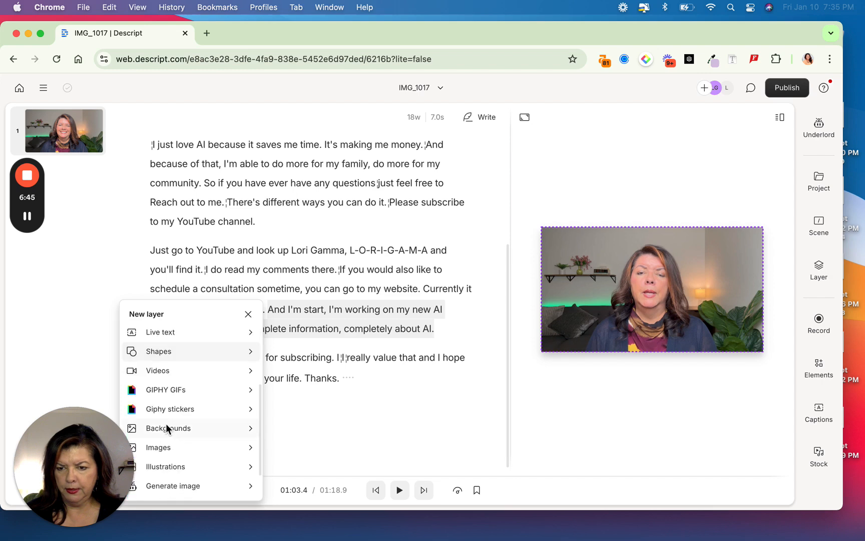
click(164, 371)
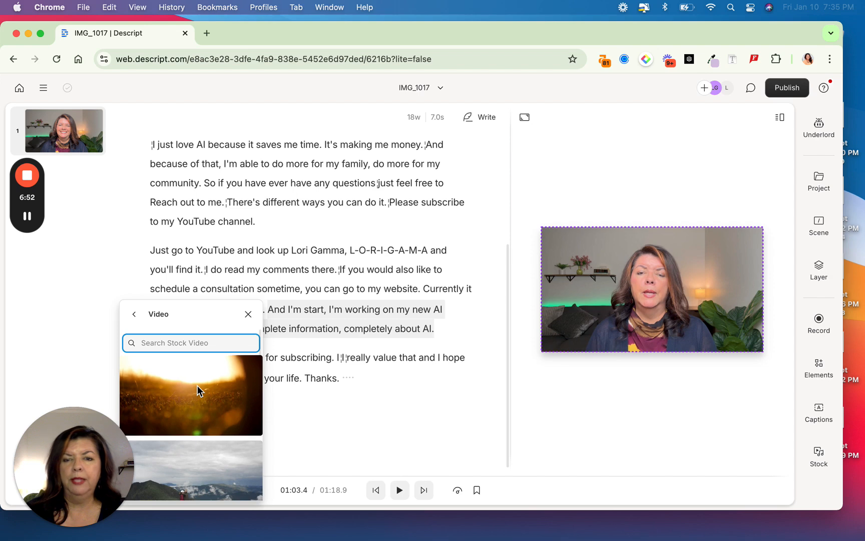
- Browse the suggested stock videos and search the stock video library for "robots"
scroll(197, 390, down, 2)
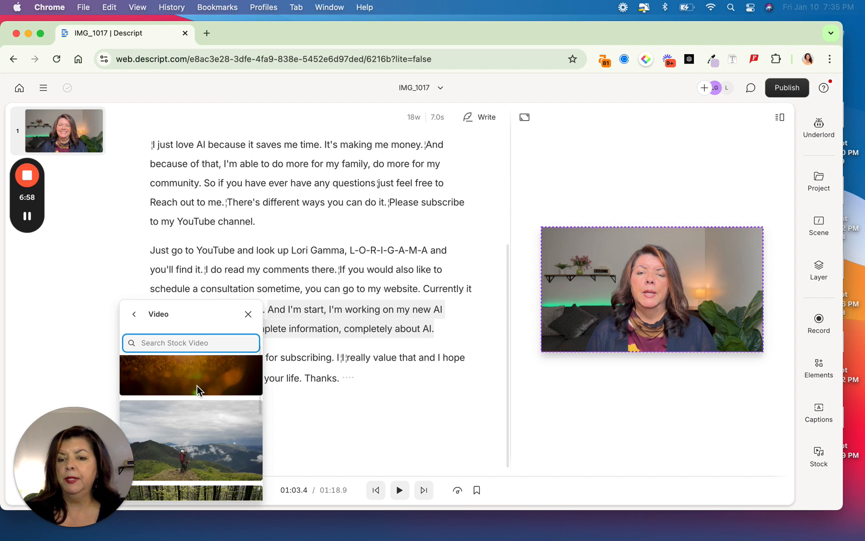
scroll(195, 386, up, 1)
scroll(195, 386, up, 1)
scroll(198, 376, up, 3)
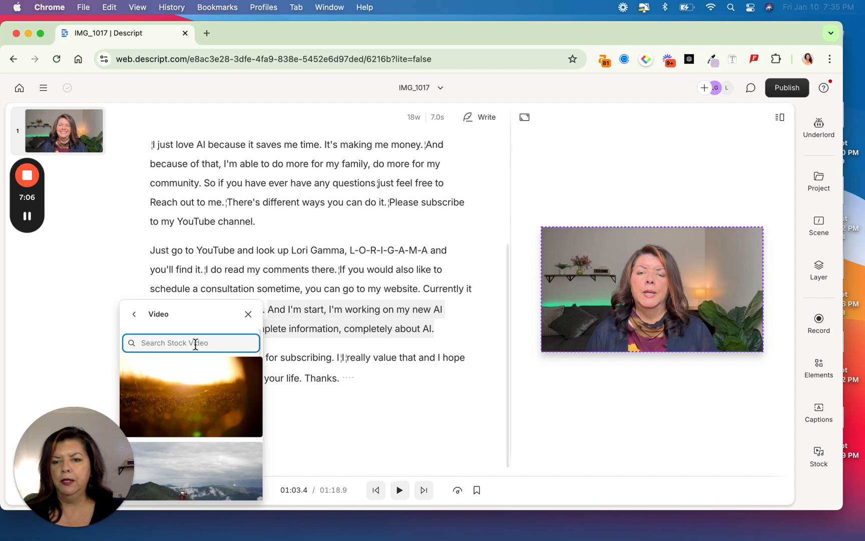
text(robots)
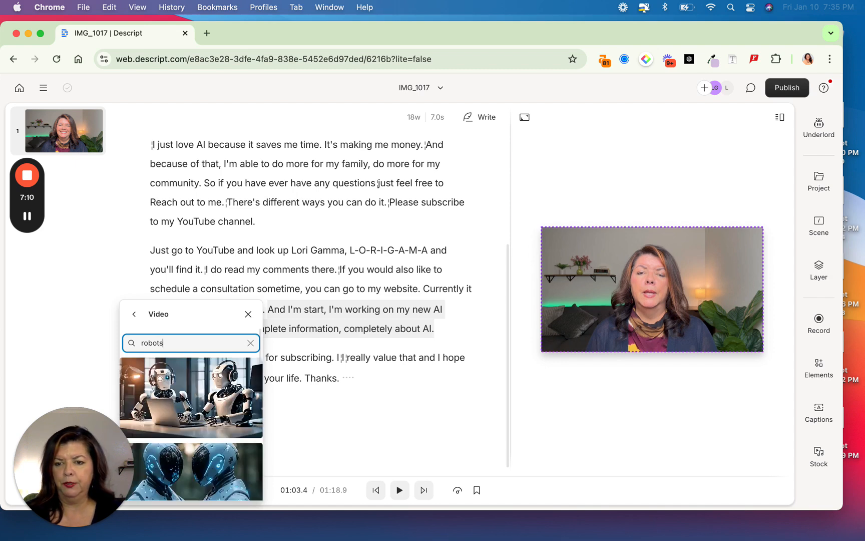
- Browse the robot clips and insert the one with yellow-orange robotic arms over the selected sentence about the new AI website
scroll(197, 386, down, 4)
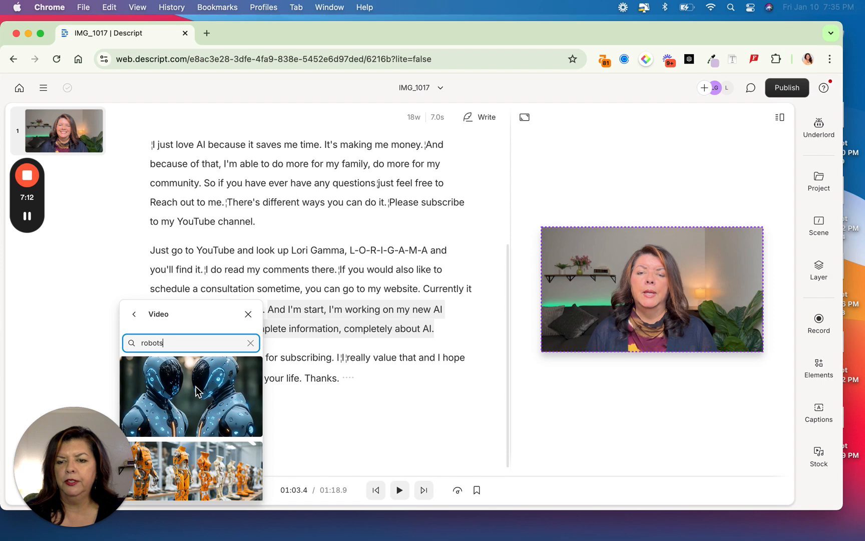
scroll(198, 389, down, 5)
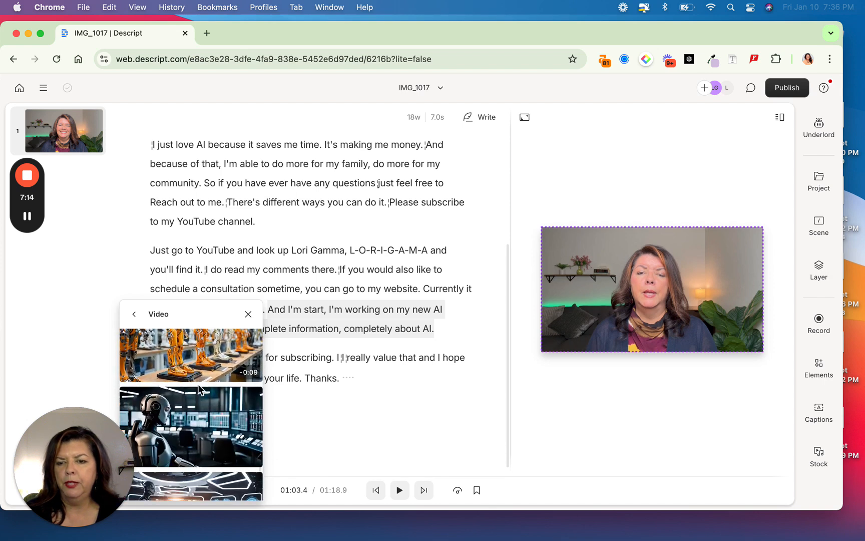
scroll(198, 384, down, 3)
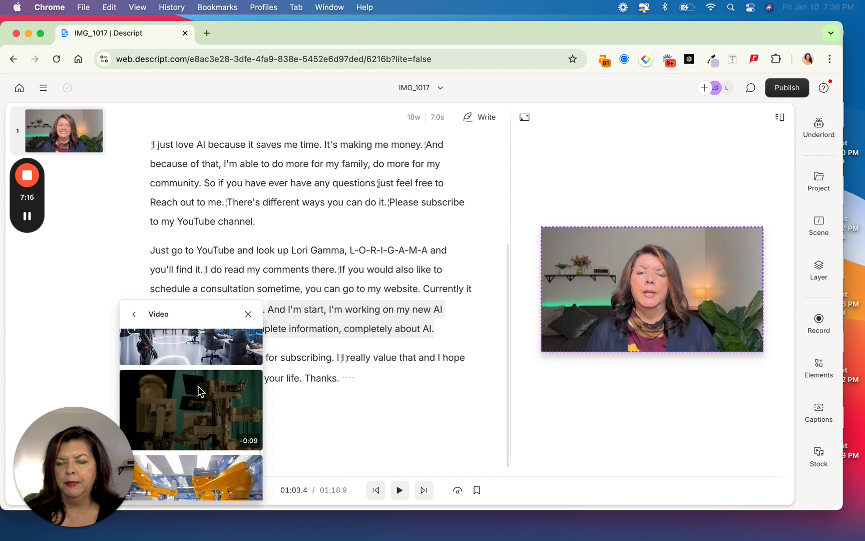
scroll(198, 388, up, 2)
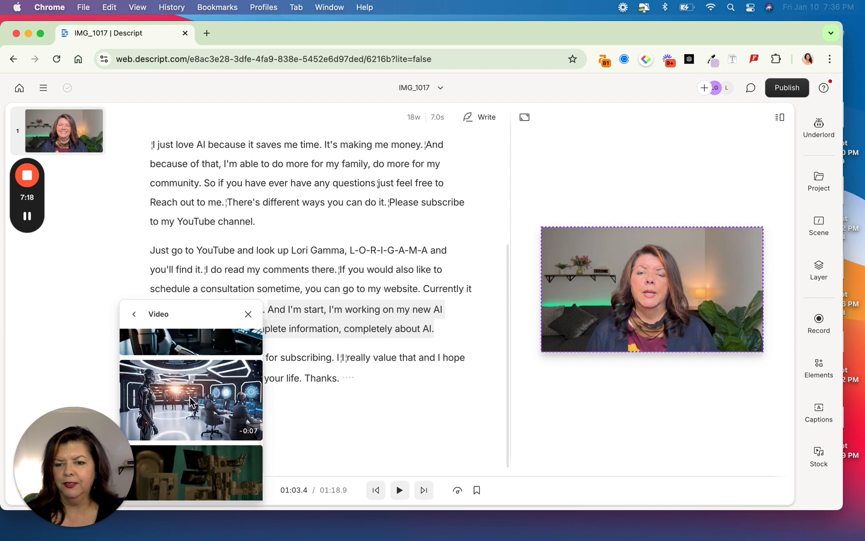
scroll(189, 403, up, 2)
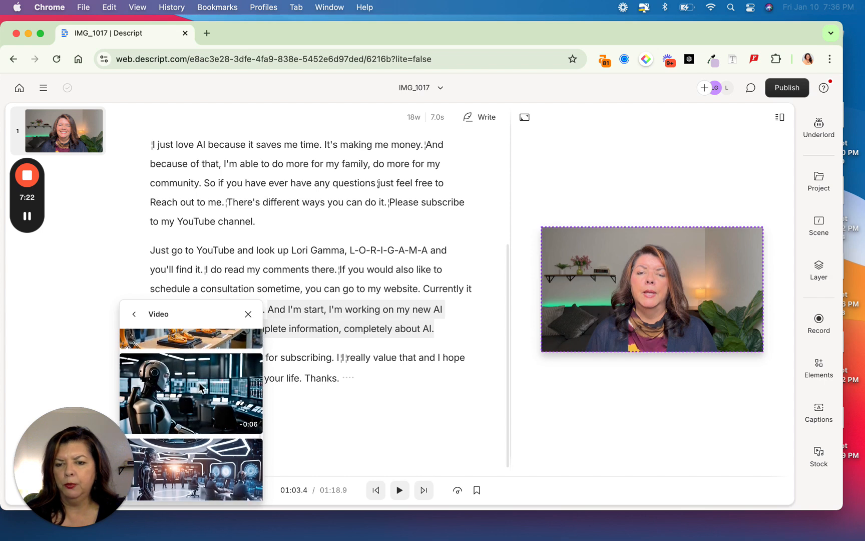
scroll(193, 388, up, 2)
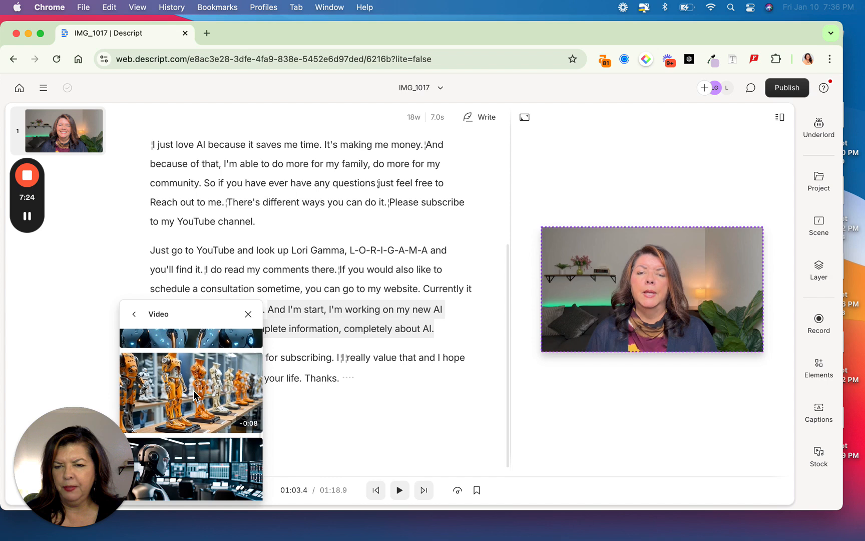
scroll(193, 390, up, 3)
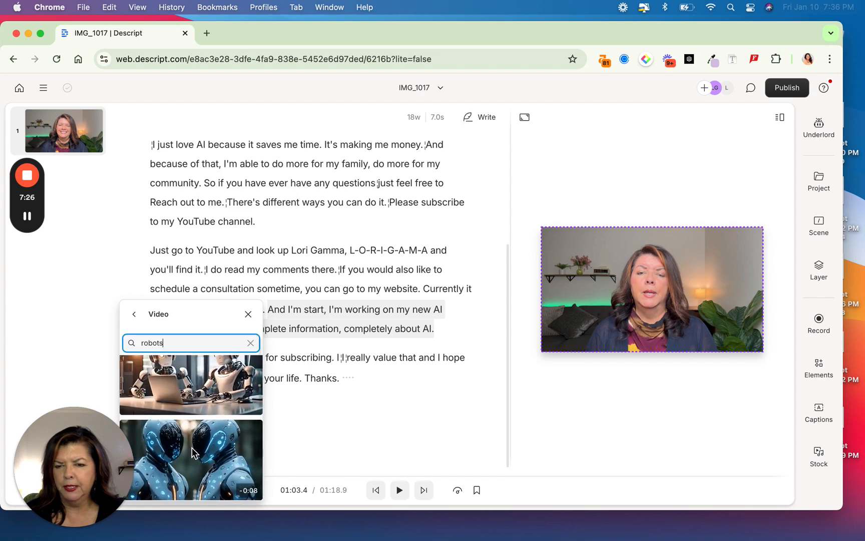
scroll(193, 403, up, 1)
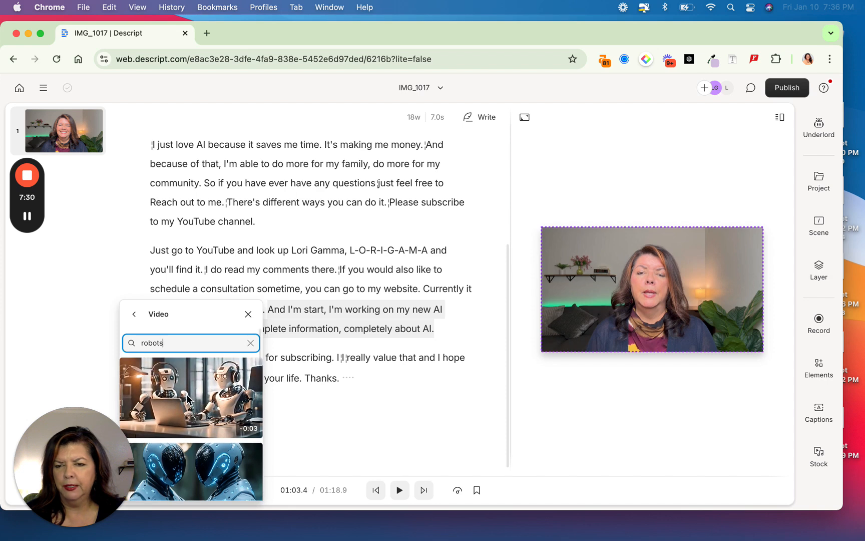
scroll(185, 414, down, 5)
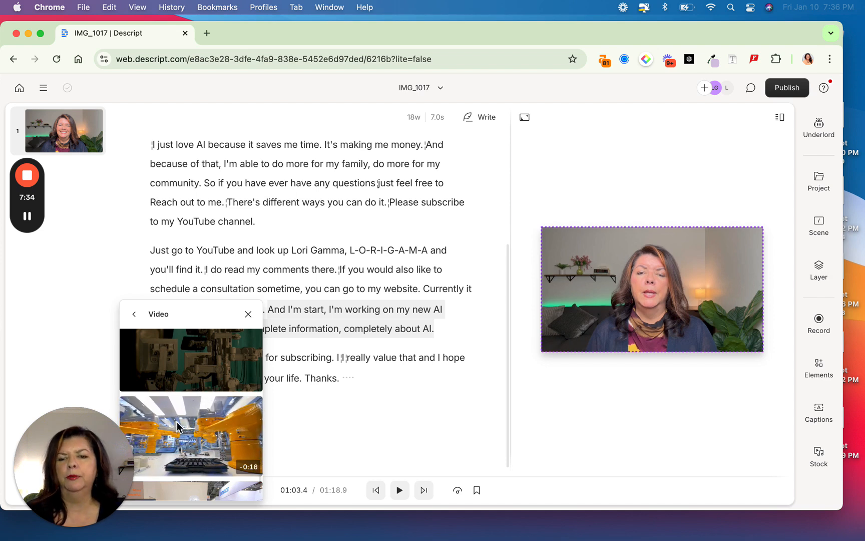
click(177, 421)
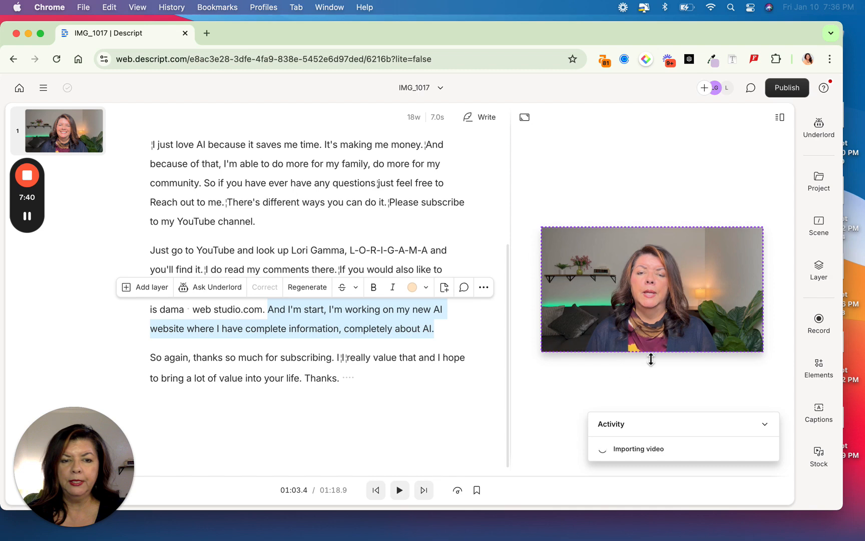
- Shrink the robotic-arm clip toward the frame's upper-right corner and enlarge it back to fill the whole frame
click(567, 302)
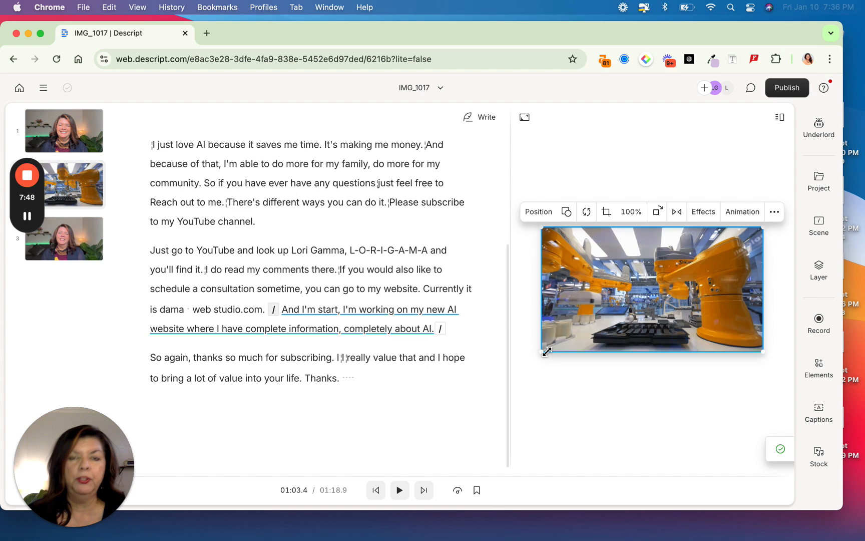
drag(547, 351, 600, 318)
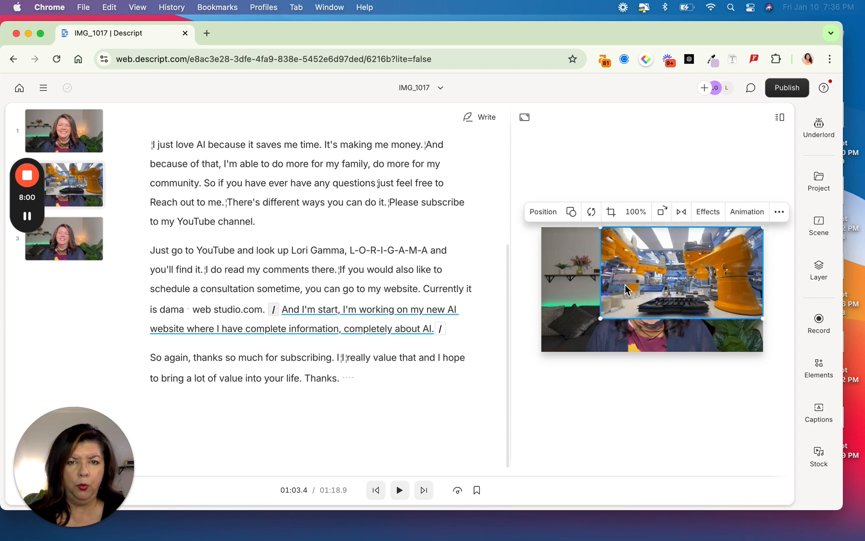
drag(606, 315, 545, 353)
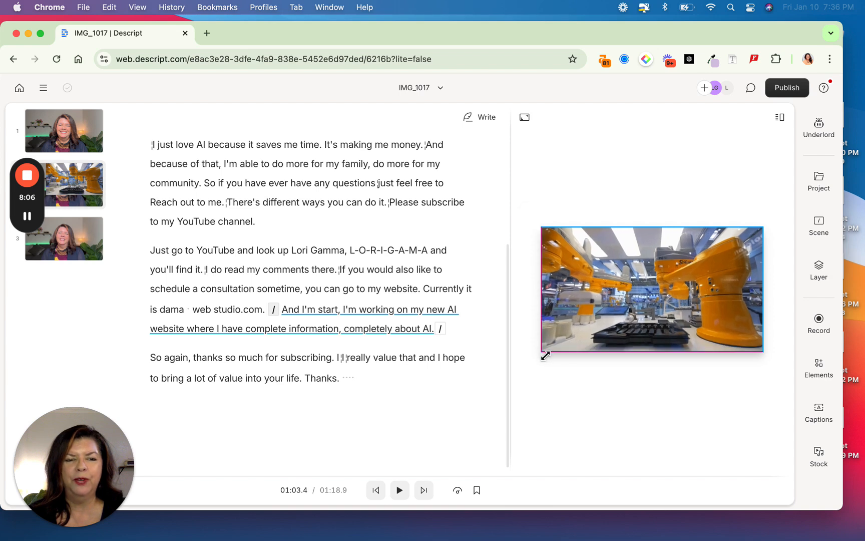
click(558, 403)
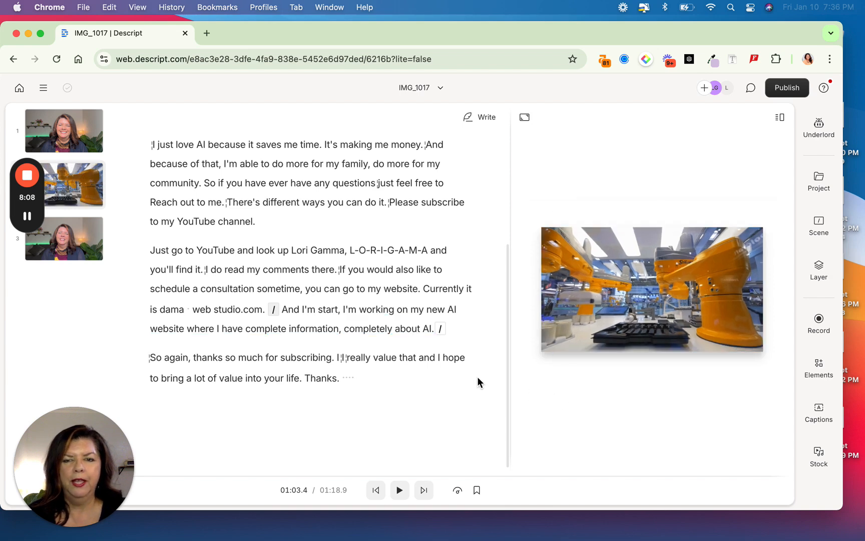
- Play the video from "you can go to my website" into the closing paragraph to check the inserted clip
click(305, 289)
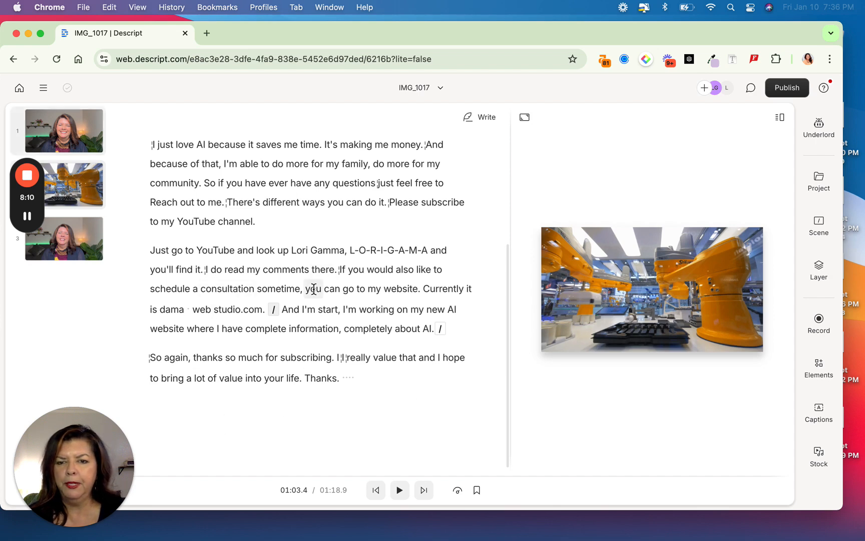
click(399, 489)
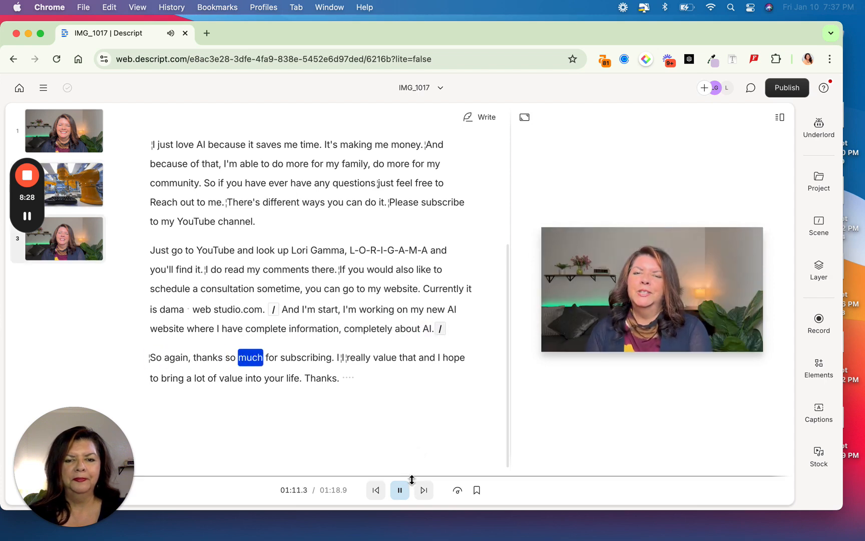
click(410, 486)
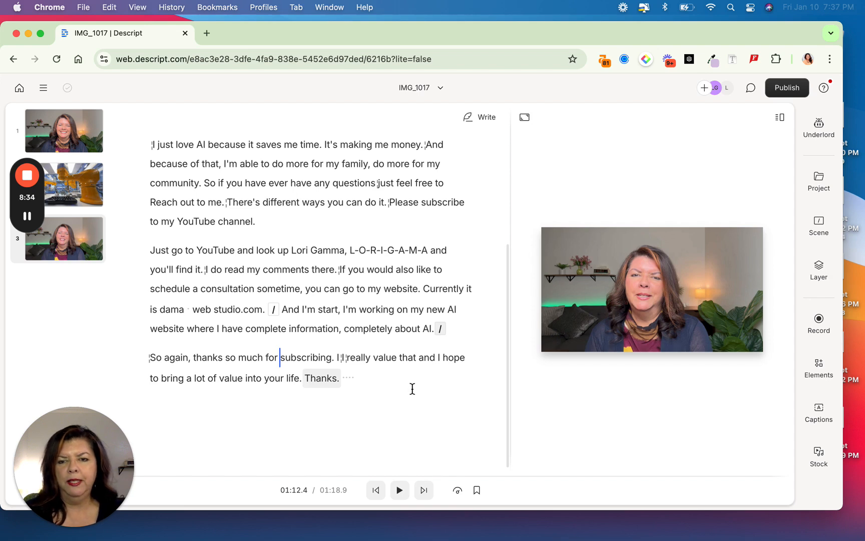
- Delete the robotic-arm stock clip from the scene beginning "And I'm start, I'm working"
click(324, 312)
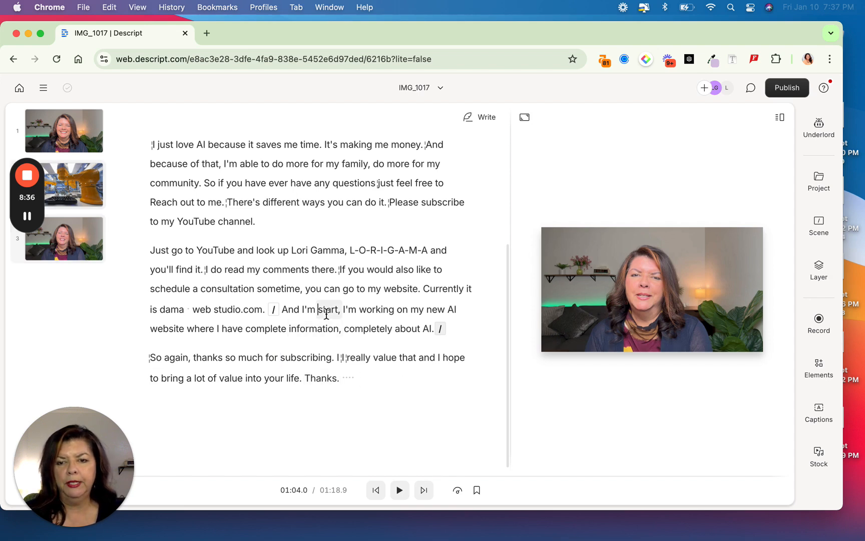
click(617, 277)
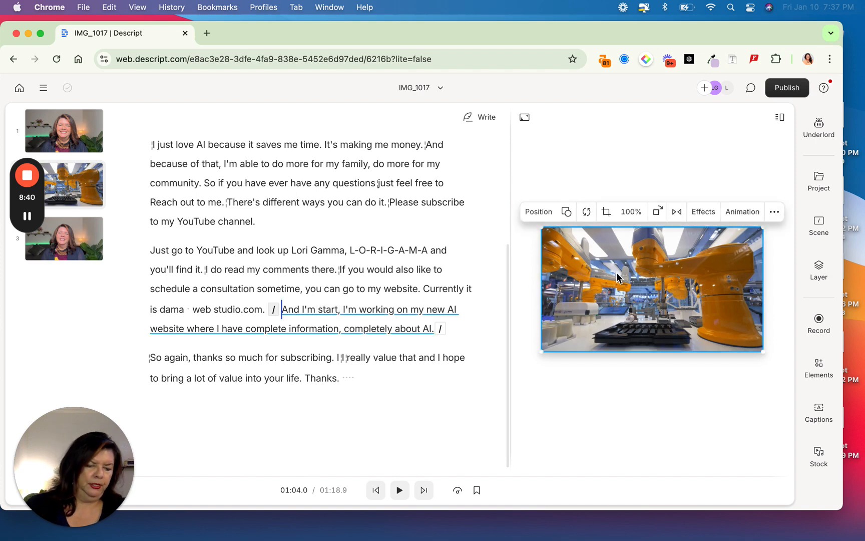
key(BackSpace)
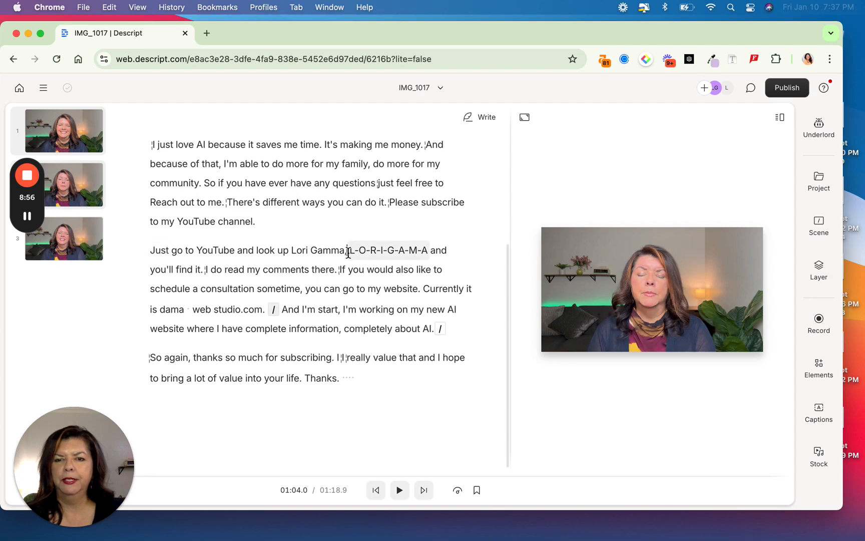
- Add a text layer over the passage running from "Just go to YouTube" to "schedule a consultation sometime,"
click(348, 251)
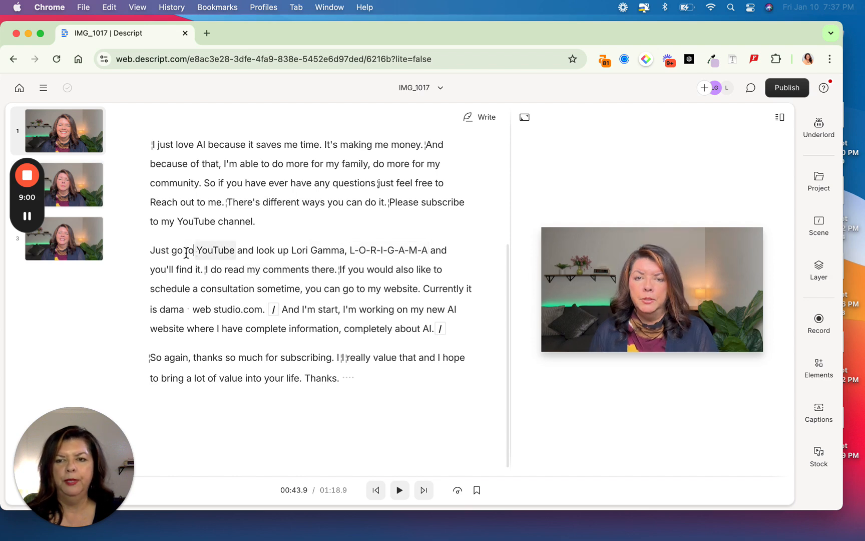
click(148, 253)
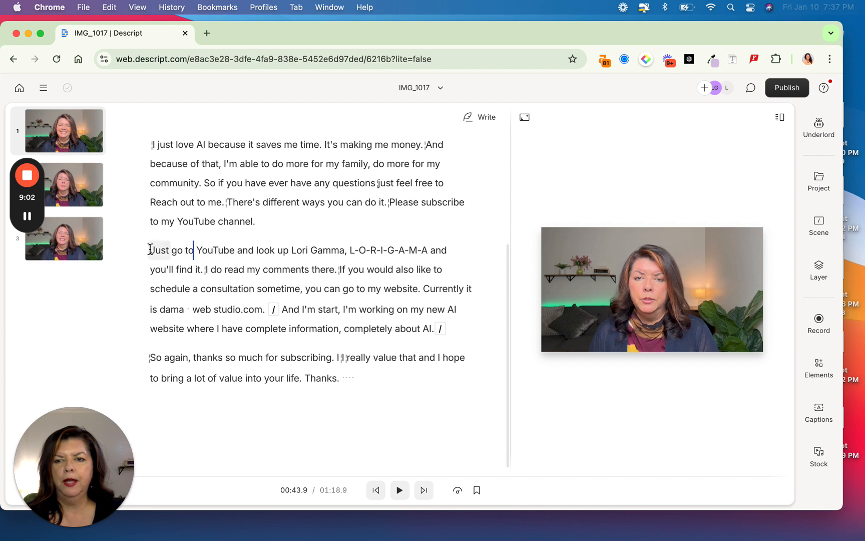
click(154, 252)
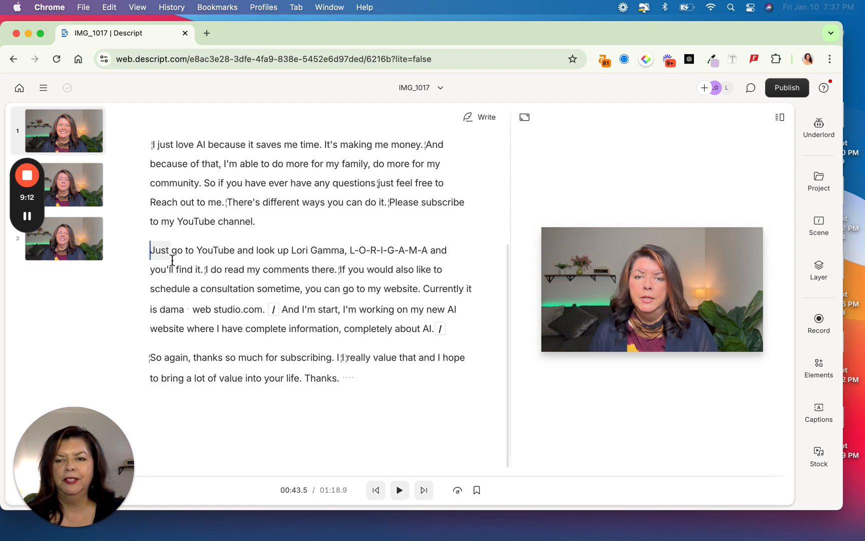
click(185, 250)
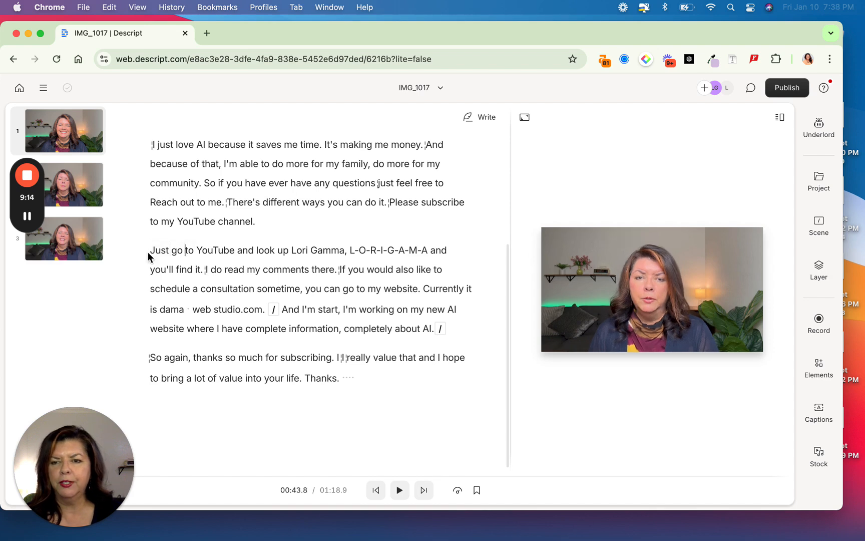
drag(152, 250, 303, 290)
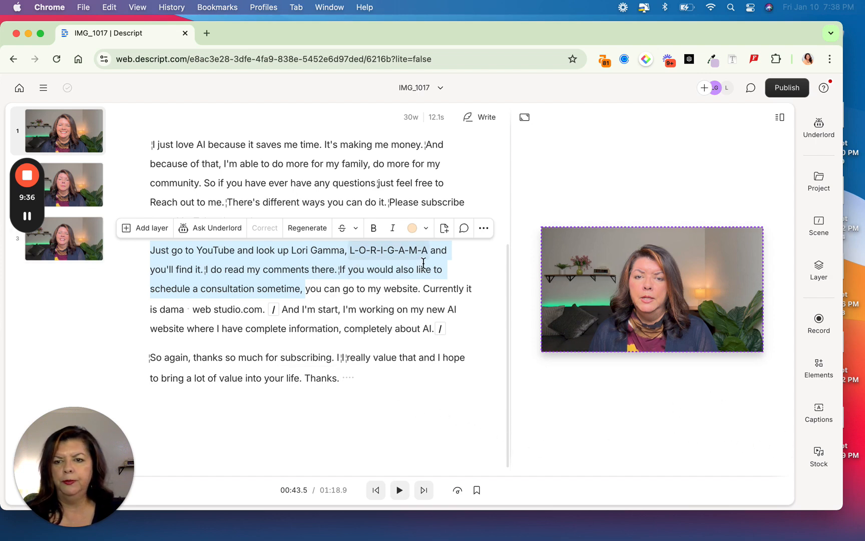
click(136, 233)
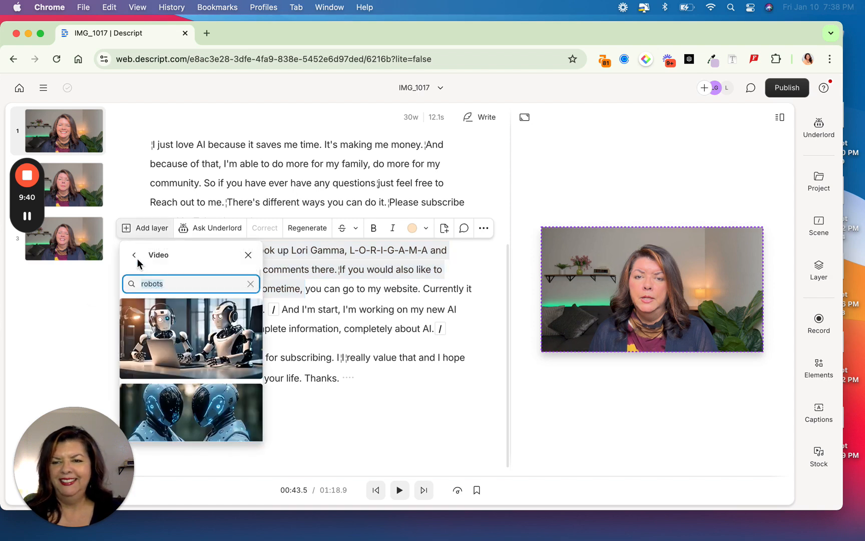
click(137, 257)
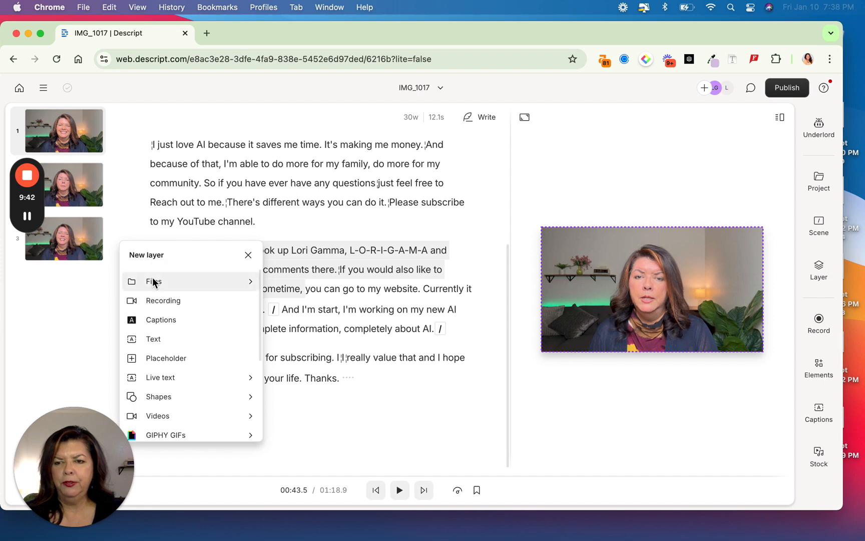
click(150, 339)
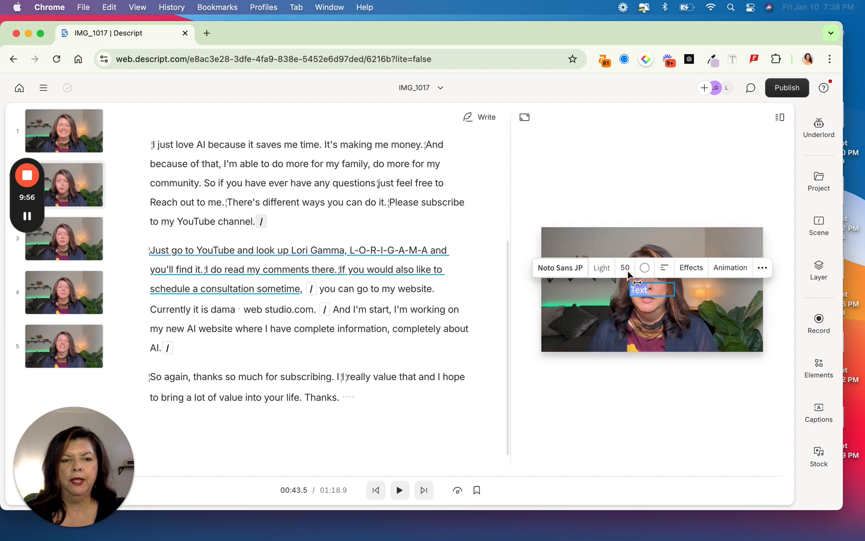
- Set the new text layer's font size to 75 and open its full layer properties
click(626, 271)
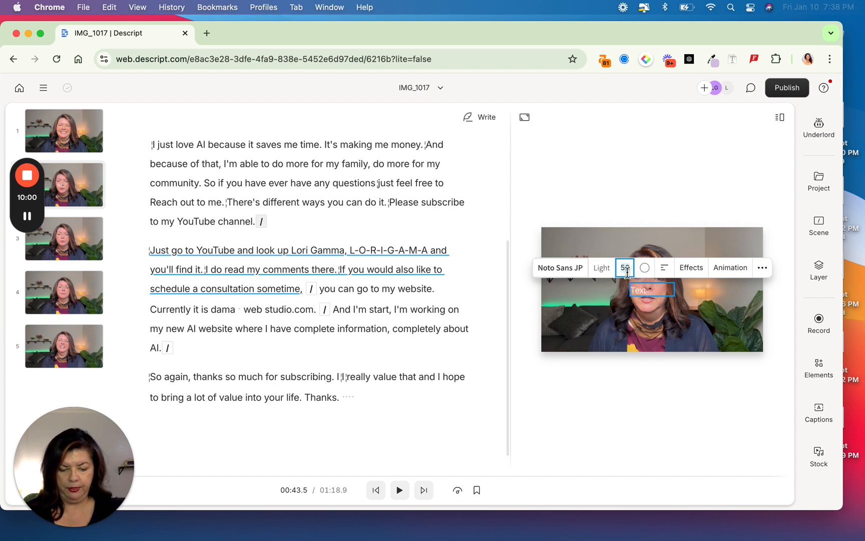
text(75)
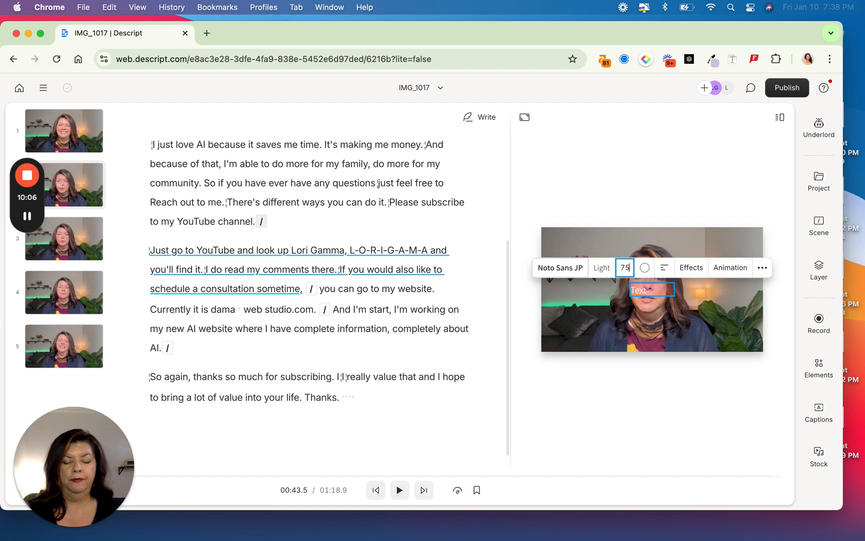
key(Return)
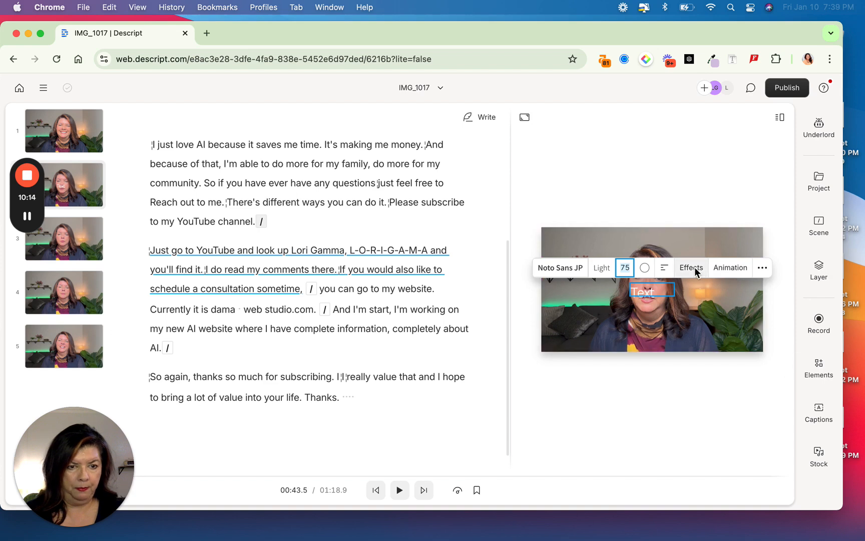
click(761, 269)
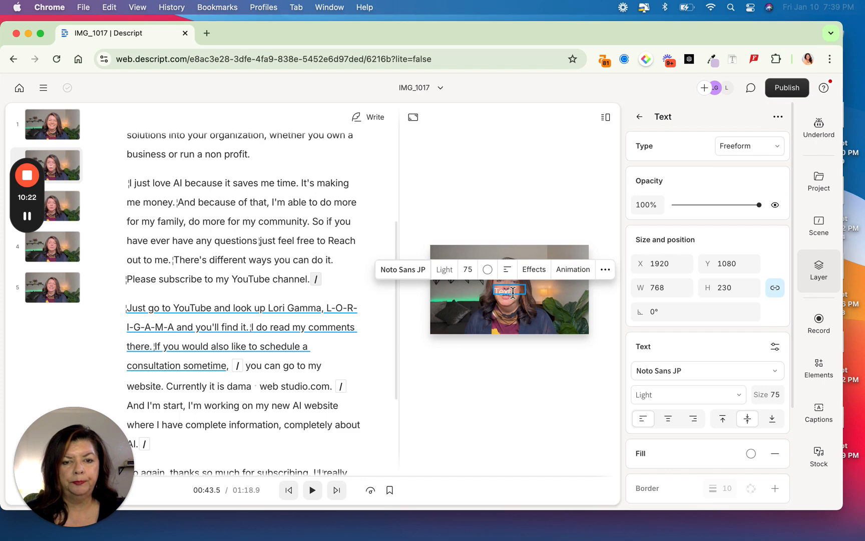
- Set the font weight of the placeholder text in the new text layer to Bold
drag(516, 291, 494, 290)
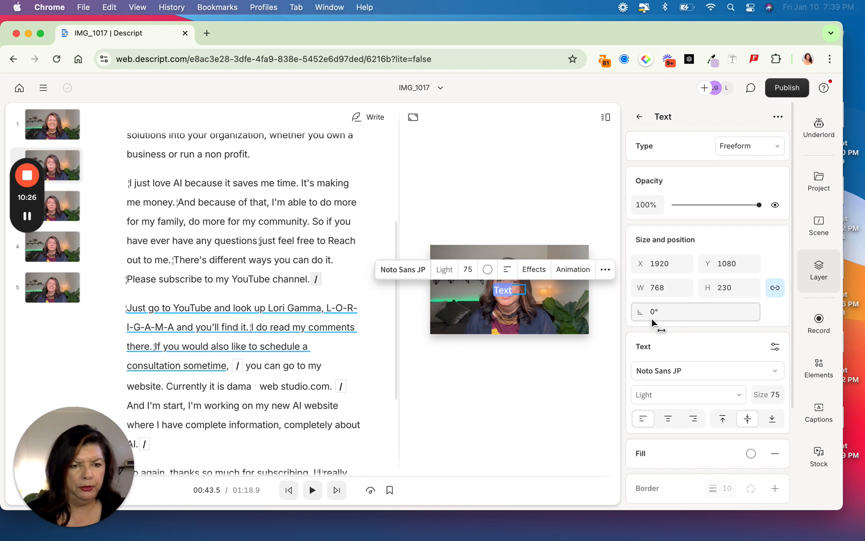
scroll(698, 389, down, 2)
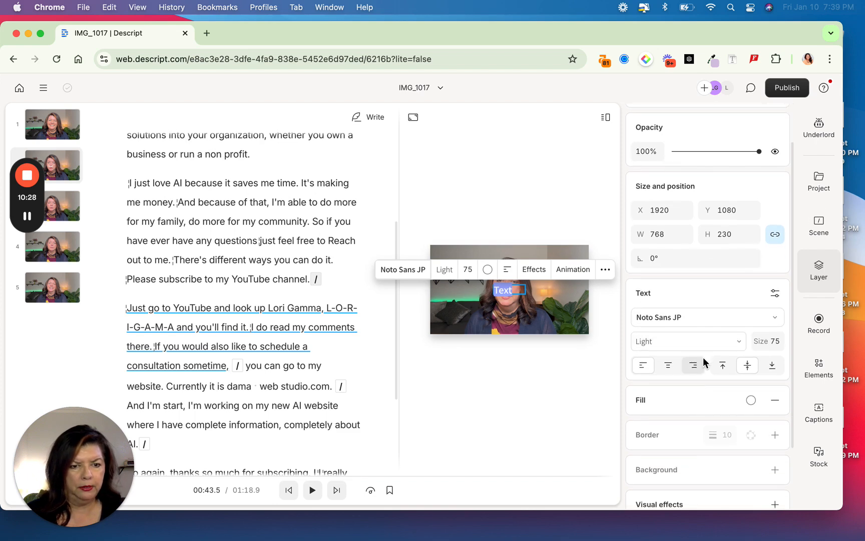
click(730, 345)
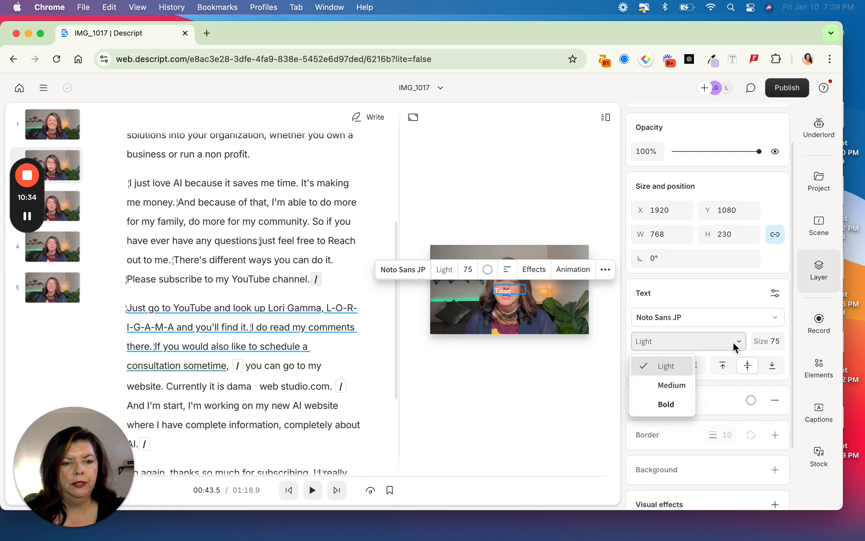
click(667, 405)
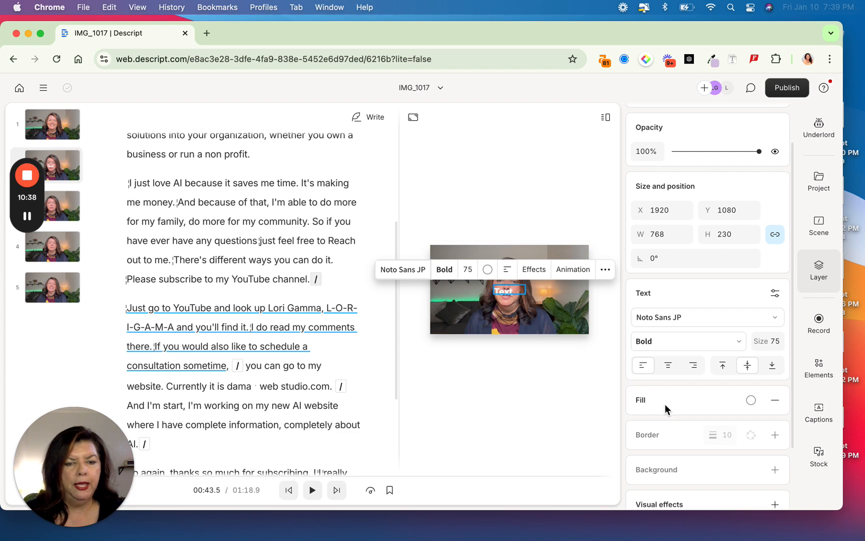
- Try a yellow ffee00 fill on the text layer and return it to white
click(750, 401)
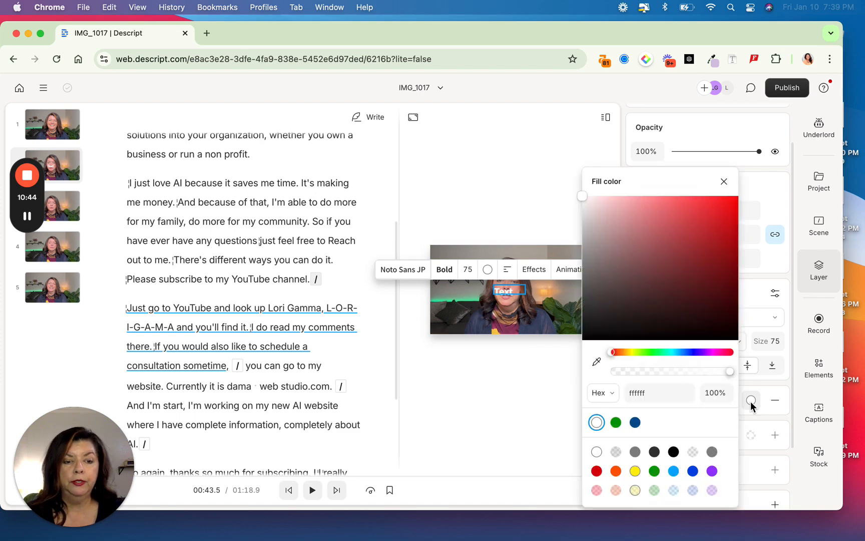
click(634, 471)
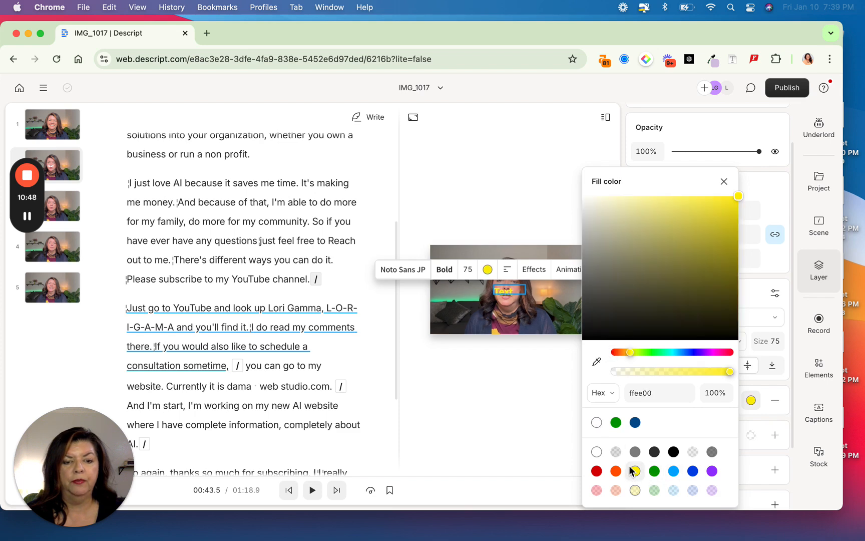
click(596, 452)
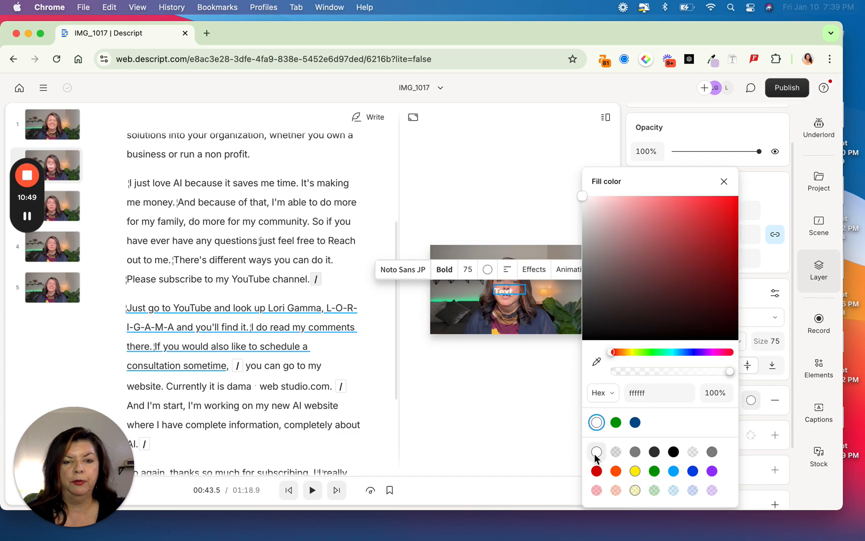
click(512, 392)
click(512, 393)
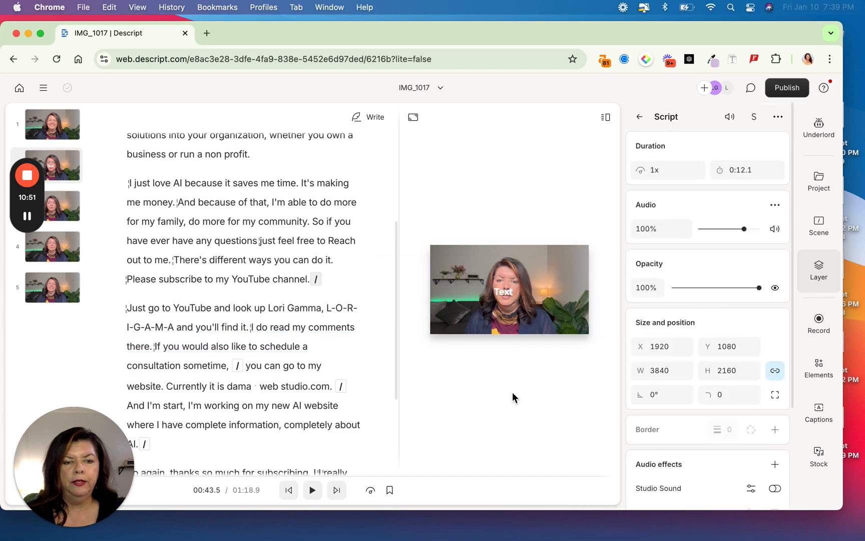
- Move the text layer into the upper part of the video frame and resize its box to about 2848 by 390
click(505, 290)
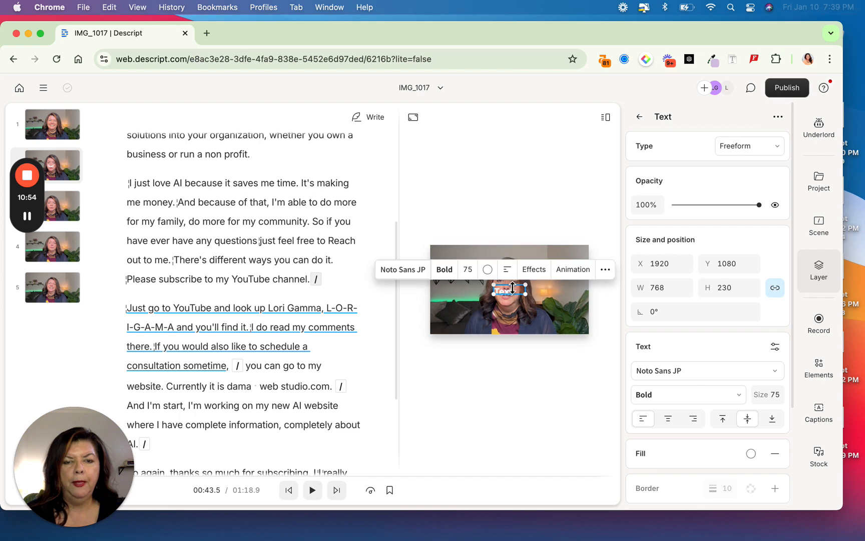
click(504, 369)
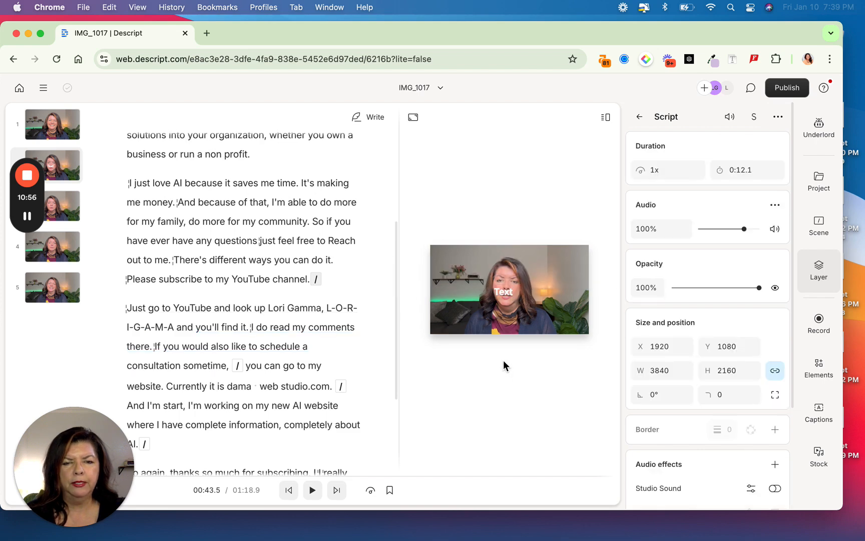
drag(508, 298, 566, 266)
drag(477, 265, 446, 266)
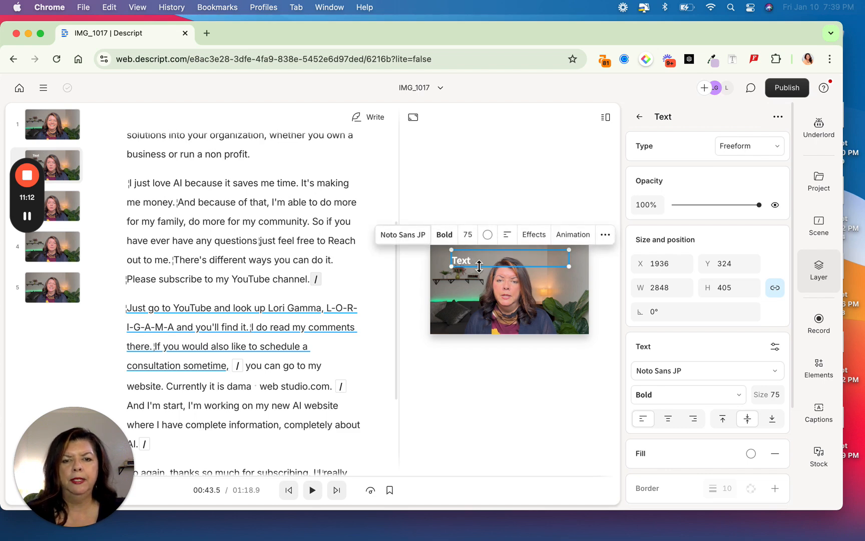
mouse_move(474, 267)
mouse_down()
mouse_move(467, 261)
mouse_move(474, 266)
mouse_up()
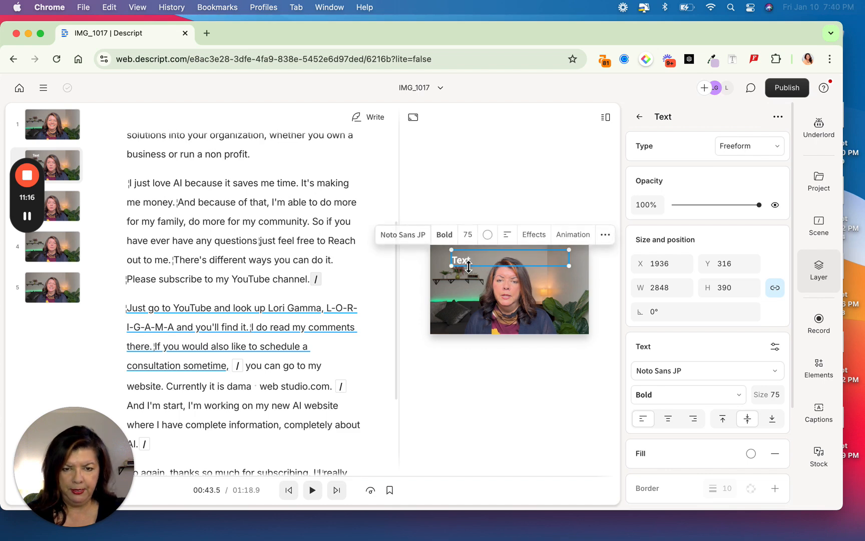
- Replace the layer's placeholder text with the YouTube.com channel address, including the channel's @ handle
click(484, 191)
click(474, 260)
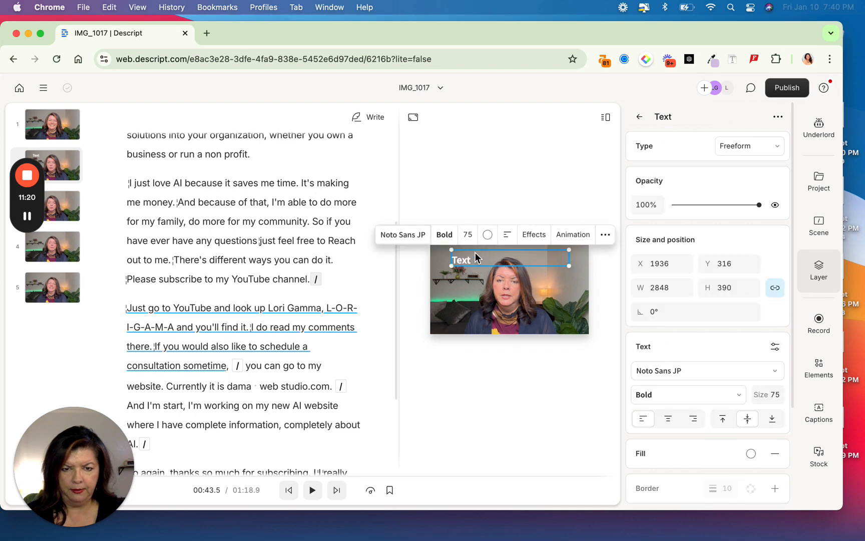
click(451, 166)
click(457, 265)
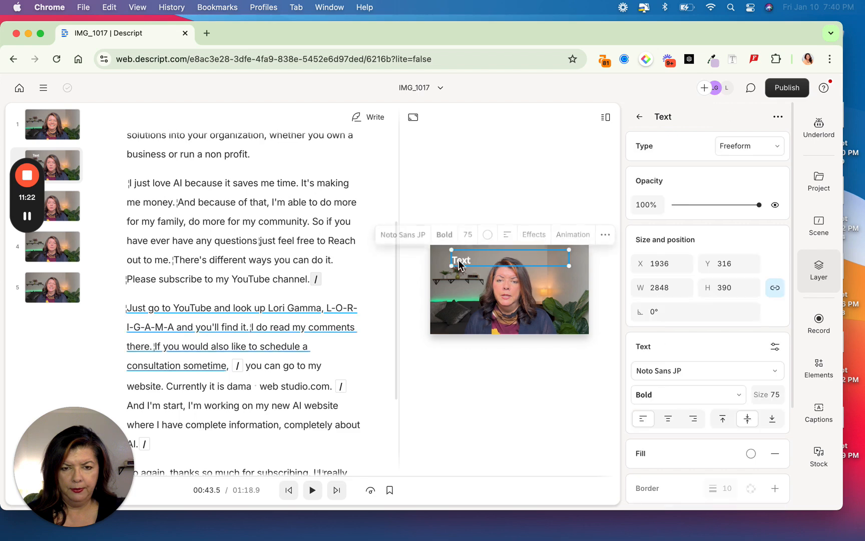
double_click(467, 260)
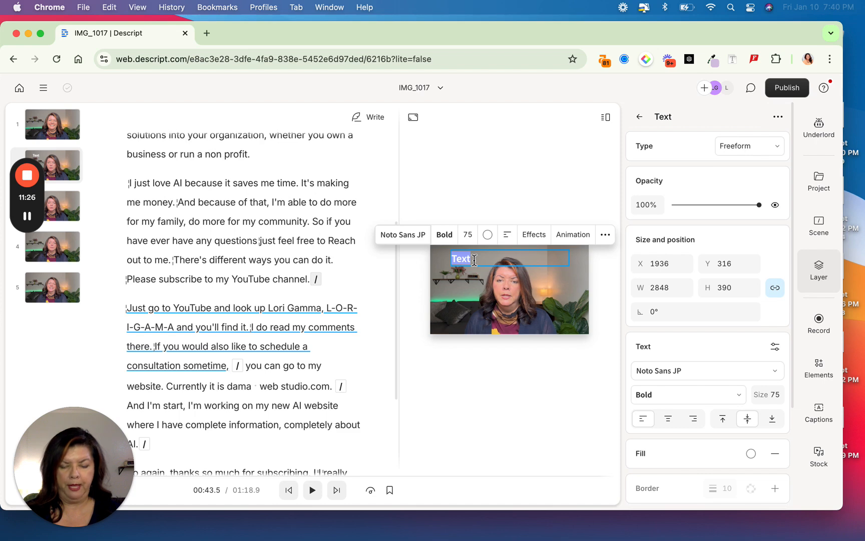
key(BackSpace)
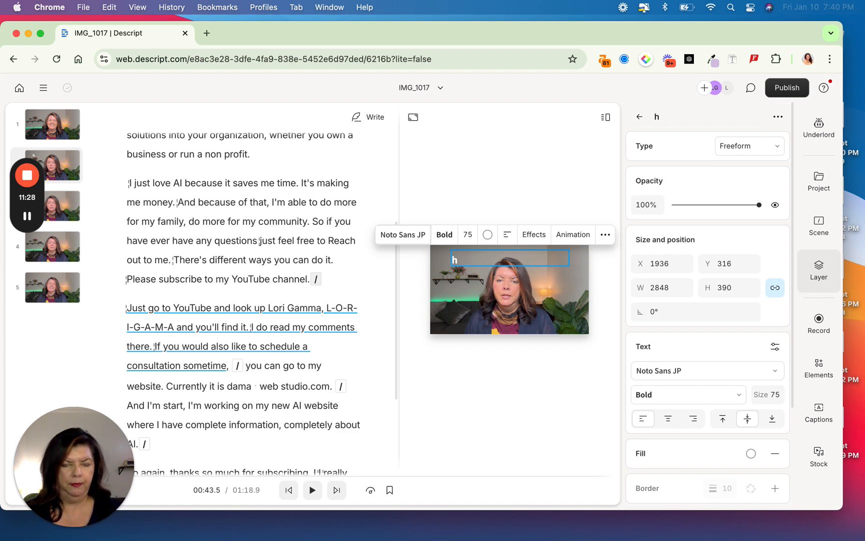
text(You)
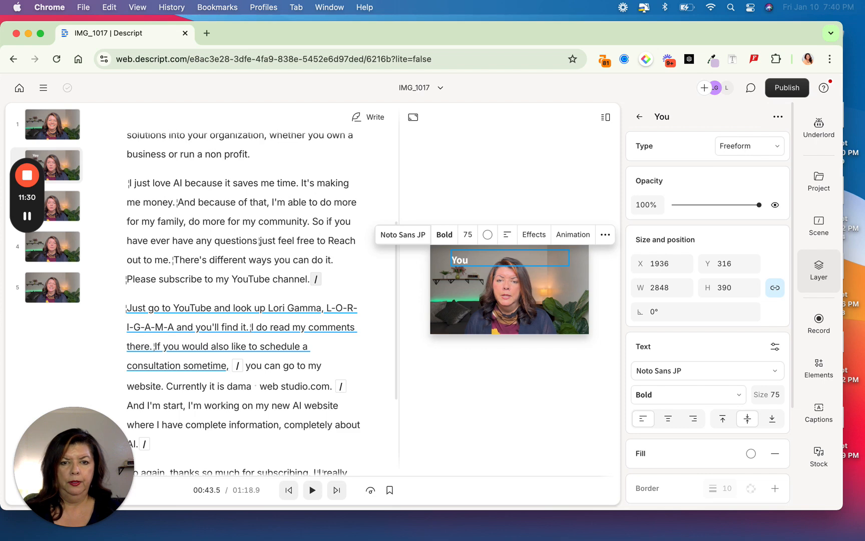
text(Tube.com/@)
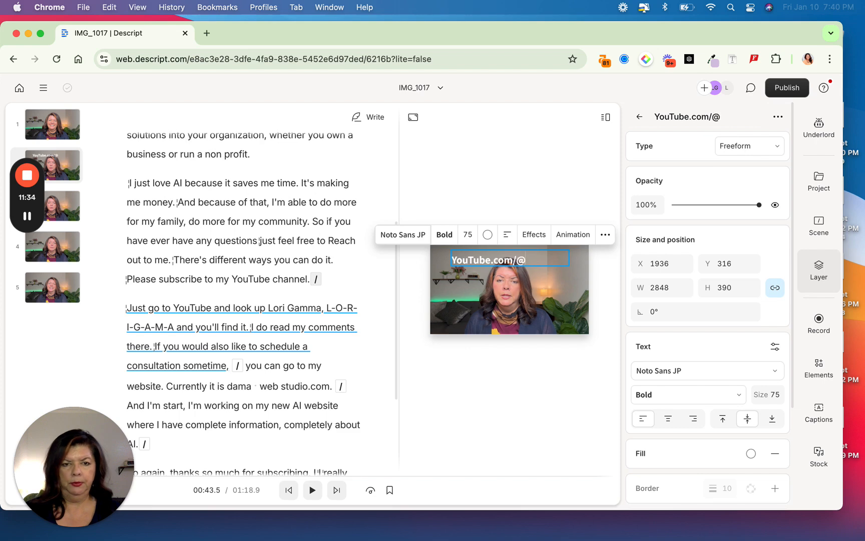
text(lorigama)
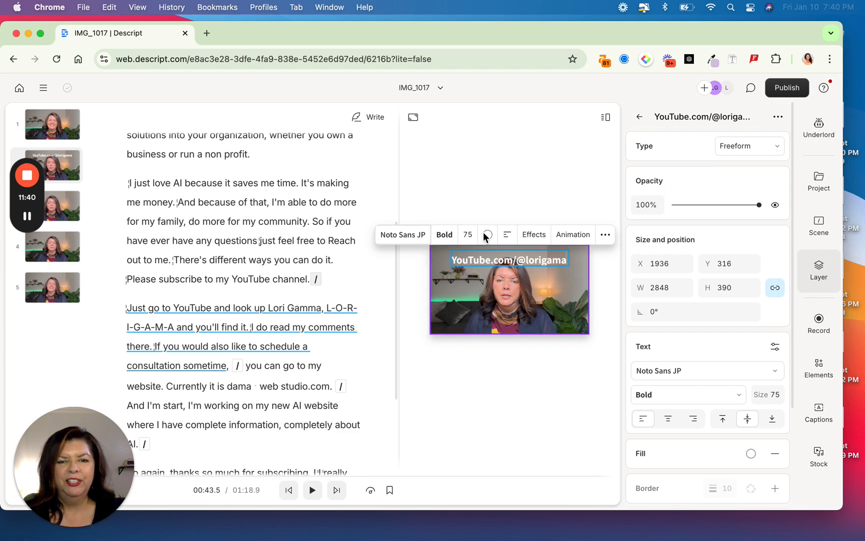
- Center the channel address horizontally against the upper edge of the video frame, at X 1920, Y 195
click(489, 198)
drag(525, 255, 519, 255)
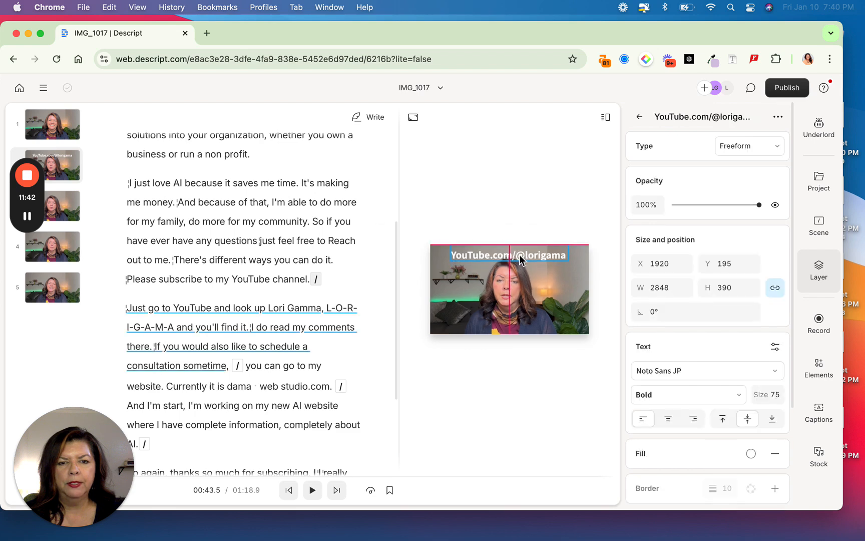
click(523, 216)
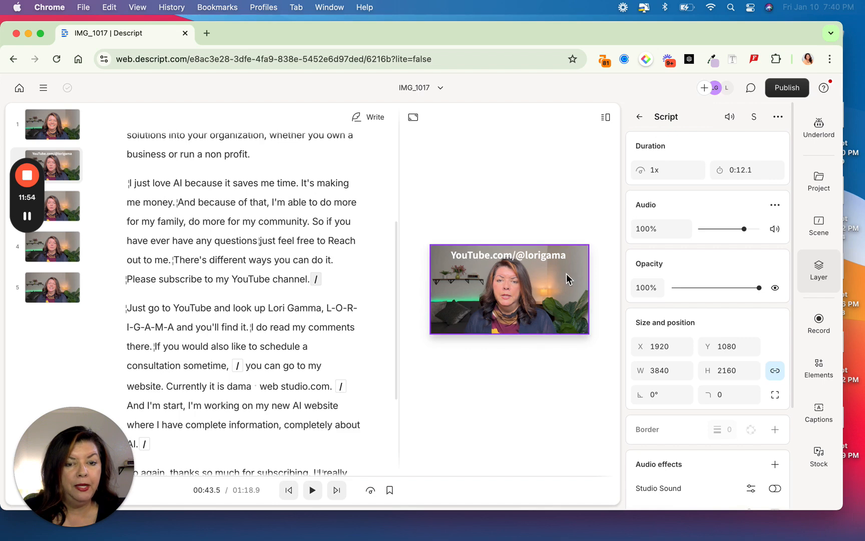
- Add a Slide in animation to the channel address text with its direction set to left
click(541, 255)
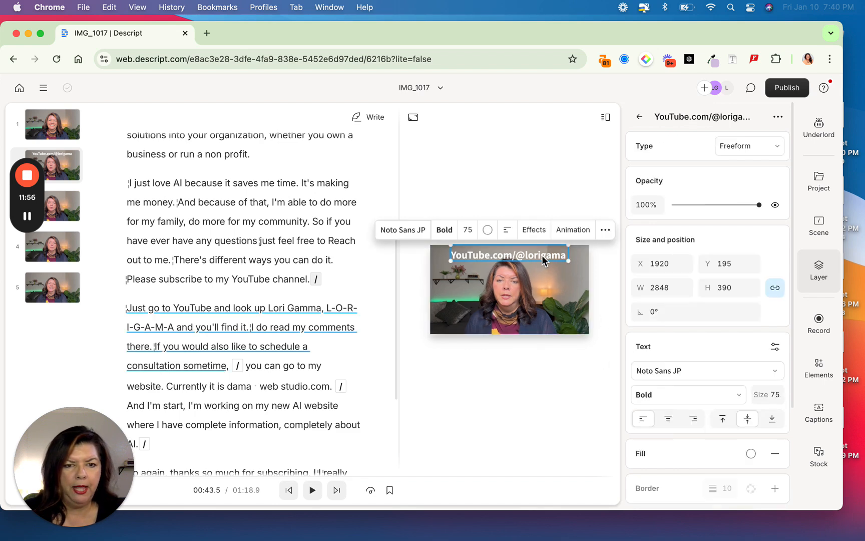
click(574, 230)
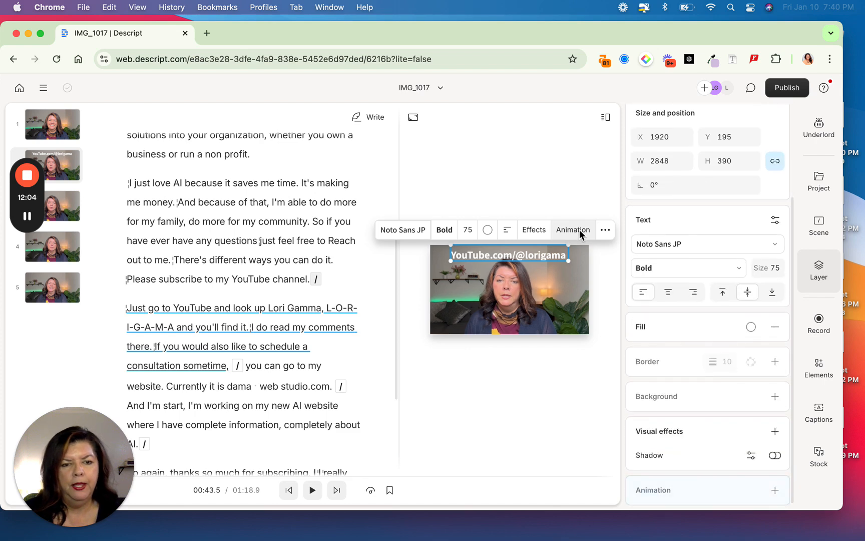
click(663, 491)
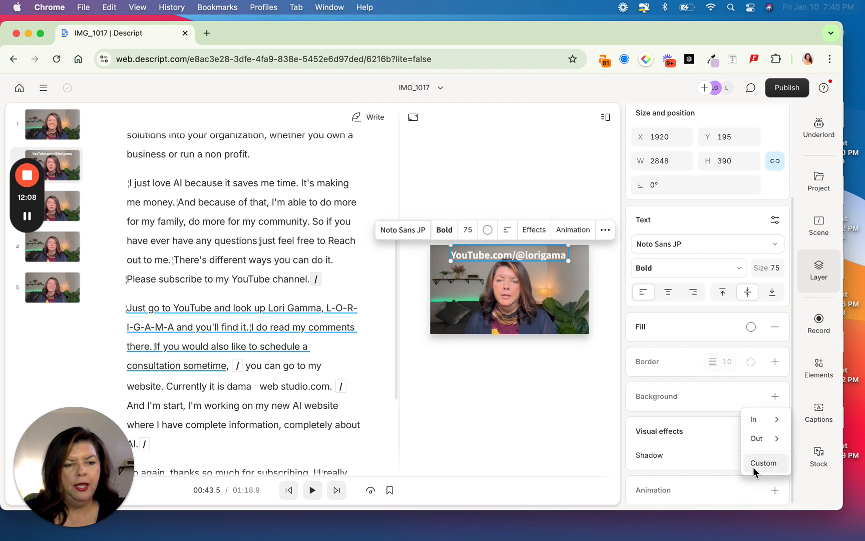
mouse_move(769, 424)
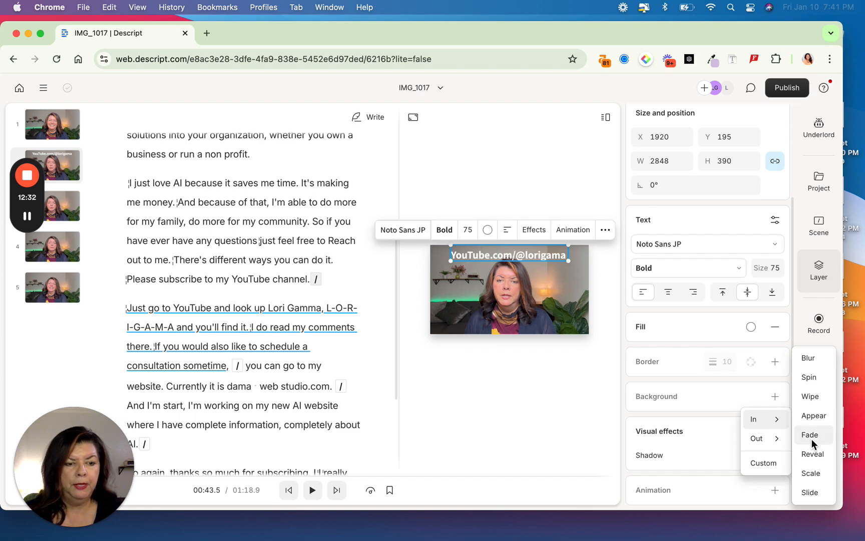
click(813, 492)
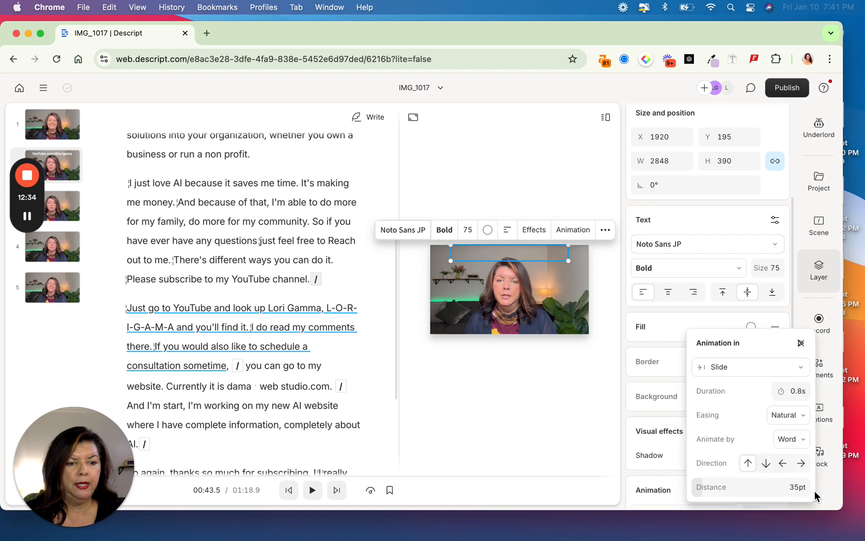
click(783, 464)
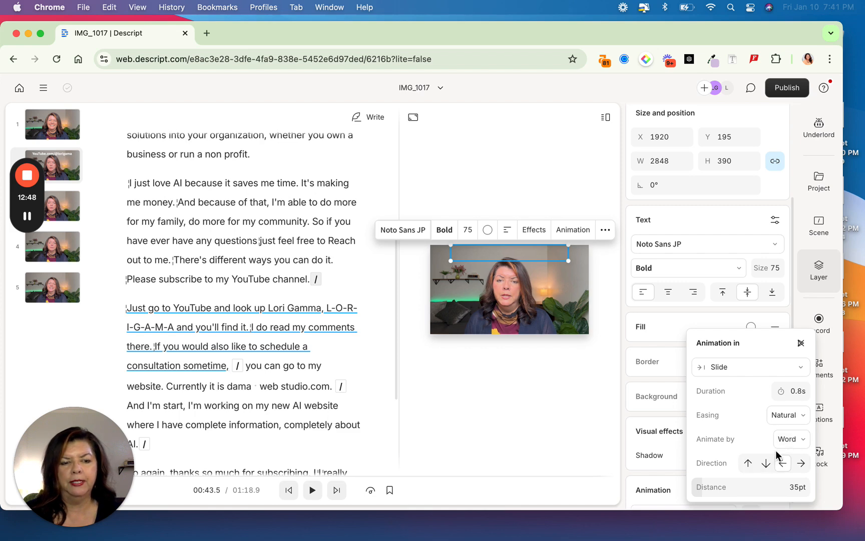
click(575, 435)
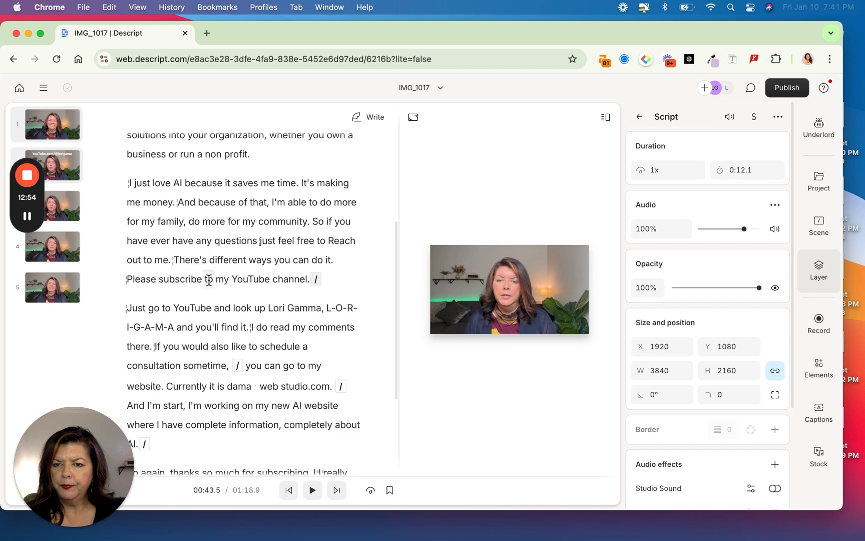
- Play the video from "YouTube channel" into the "Just go to YouTube" passage to check the text animation
click(232, 280)
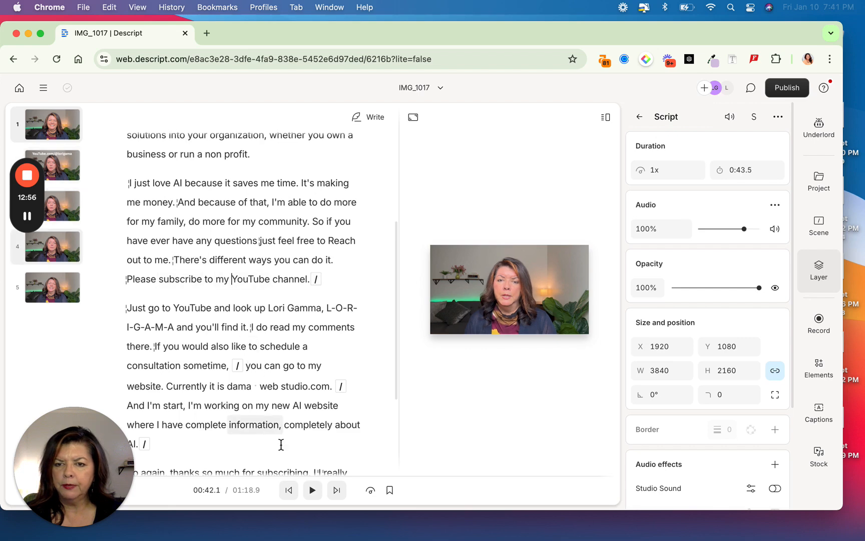
click(311, 490)
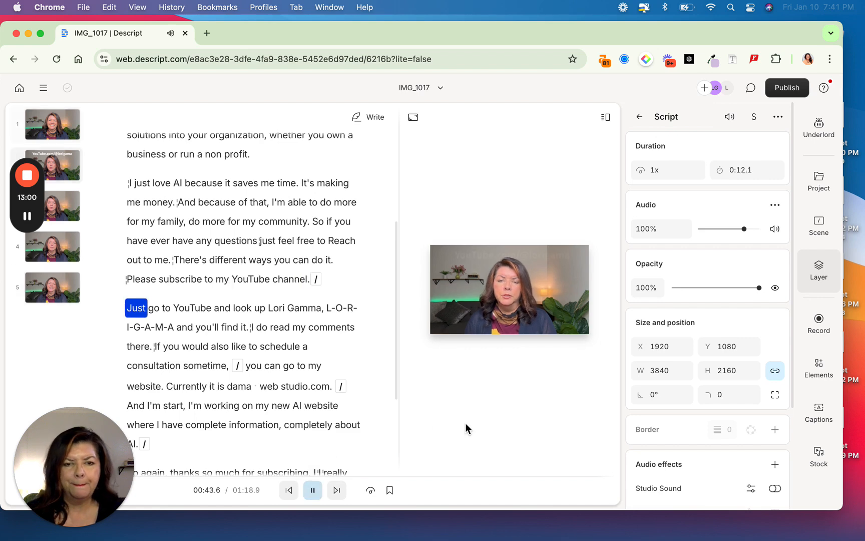
click(309, 493)
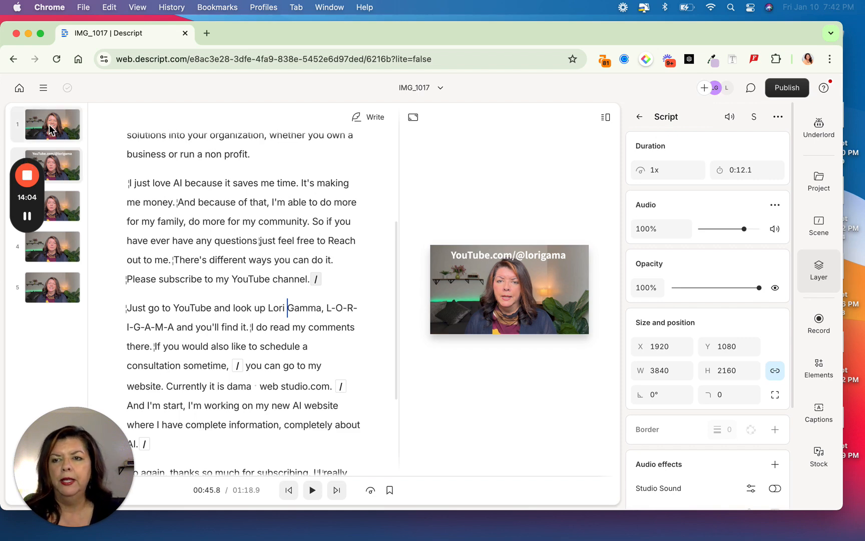
- Start a new layer from project files over the sentence "And because of that, I'm able to do more for my family, do more for my community."
click(181, 201)
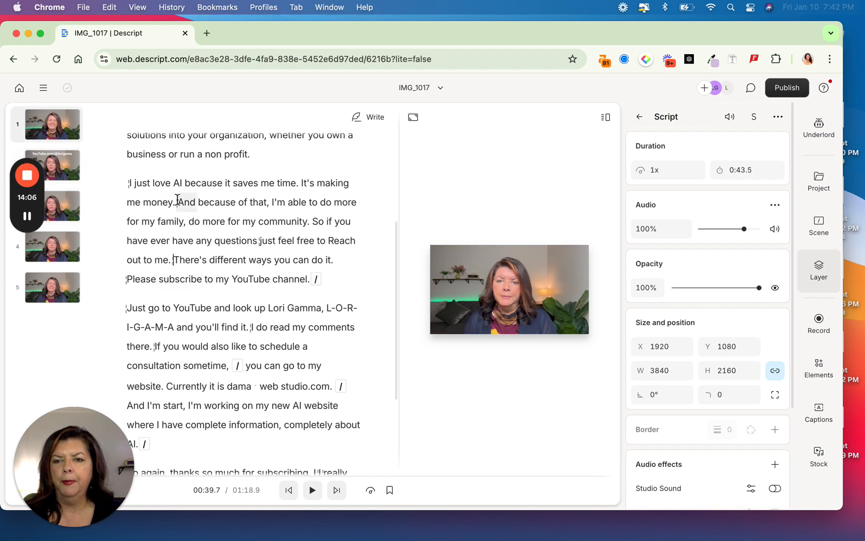
drag(206, 213, 309, 225)
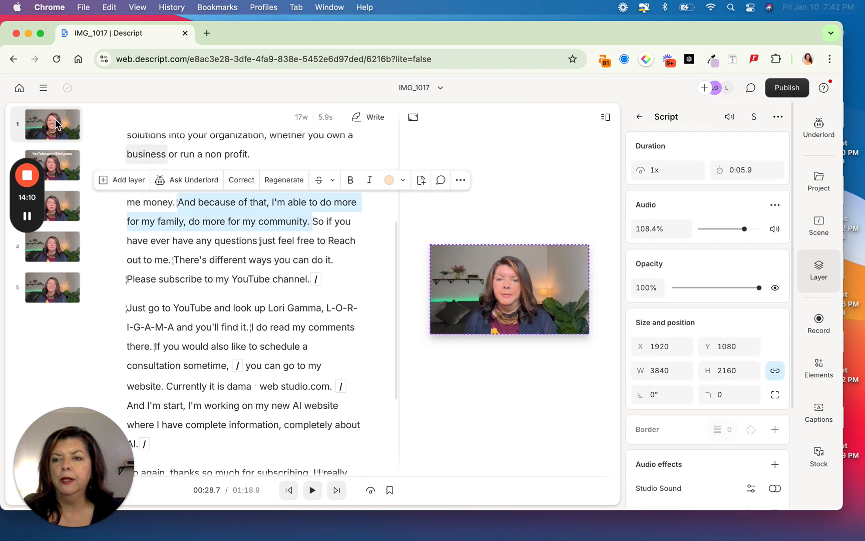
click(115, 181)
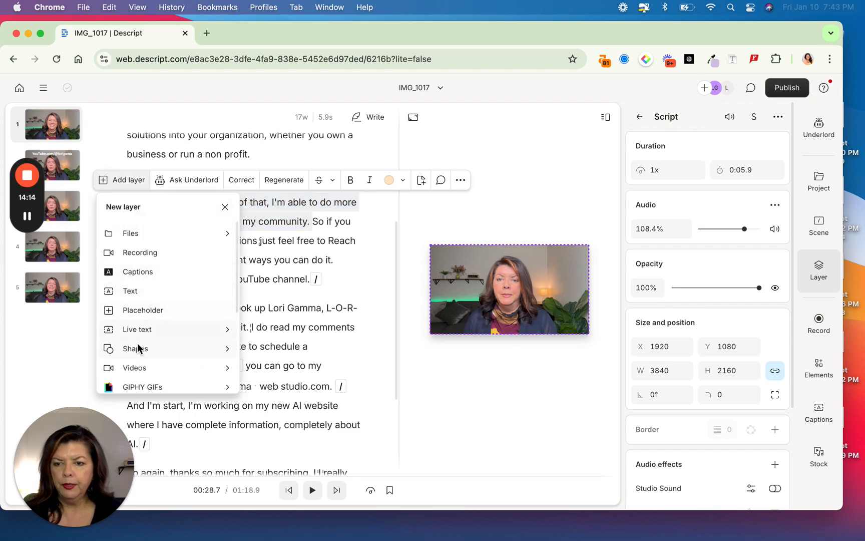
scroll(137, 345, down, 1)
scroll(137, 338, down, 2)
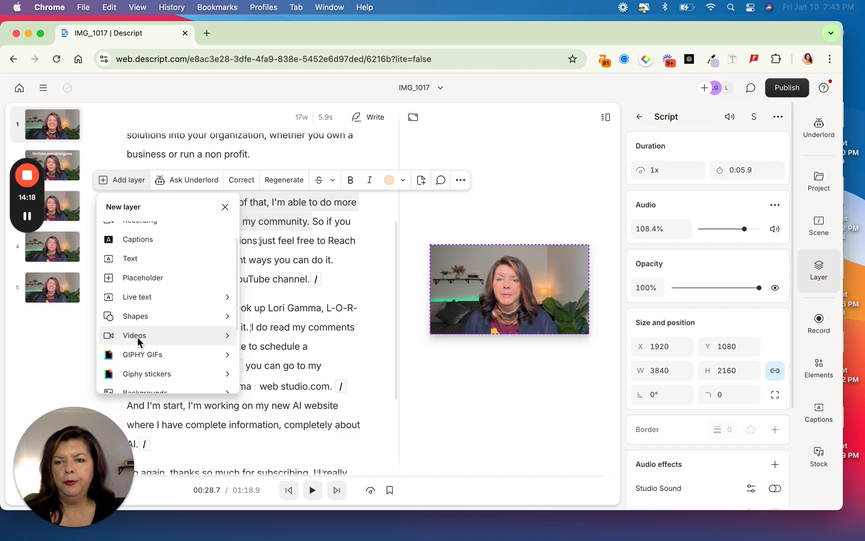
scroll(136, 335, up, 3)
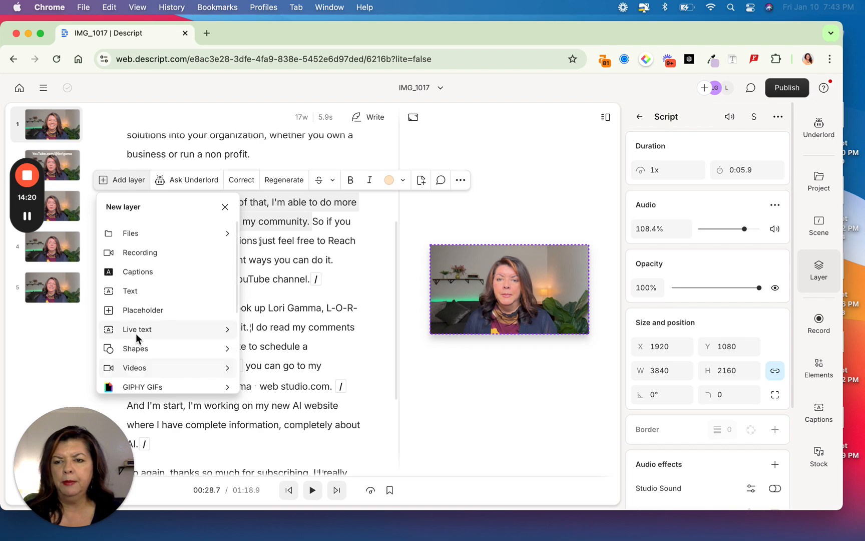
click(124, 234)
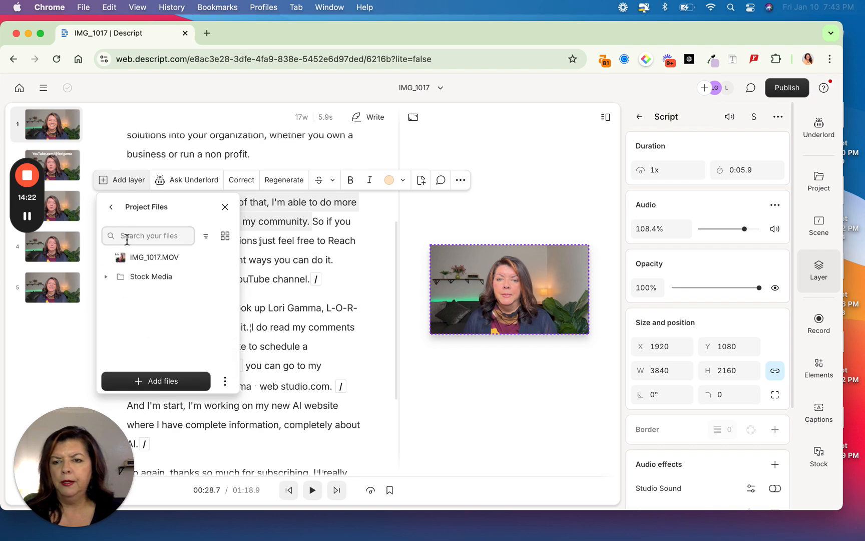
- Upload the Latina nonprofit executive illustration PNG from Downloads and add it as a new layer over the selected sentence
click(156, 381)
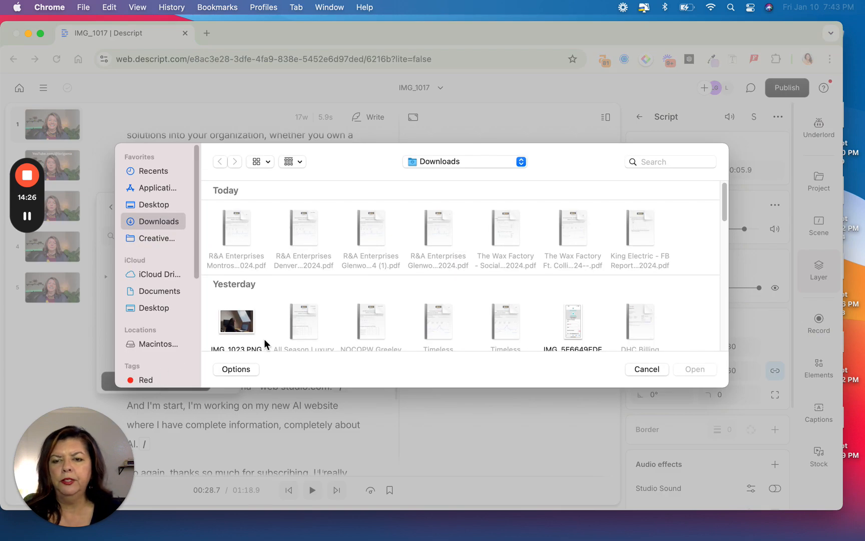
scroll(260, 343, down, 5)
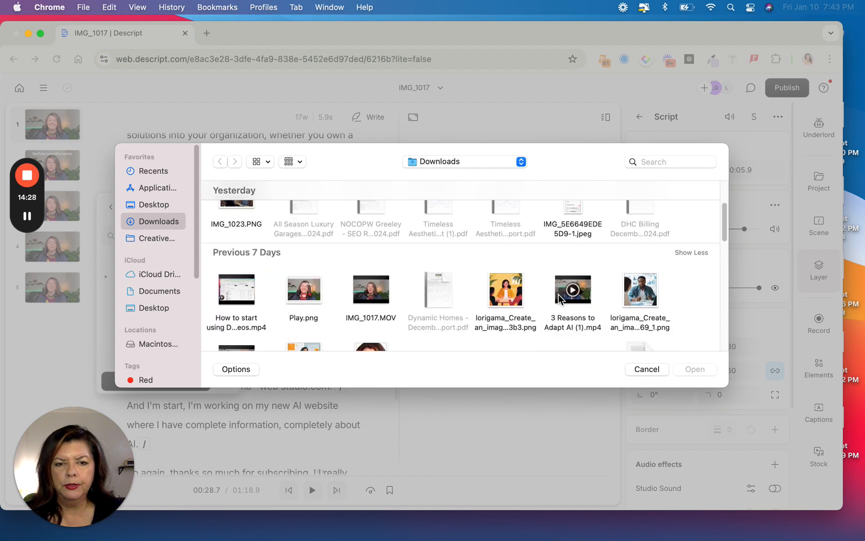
scroll(510, 313, down, 3)
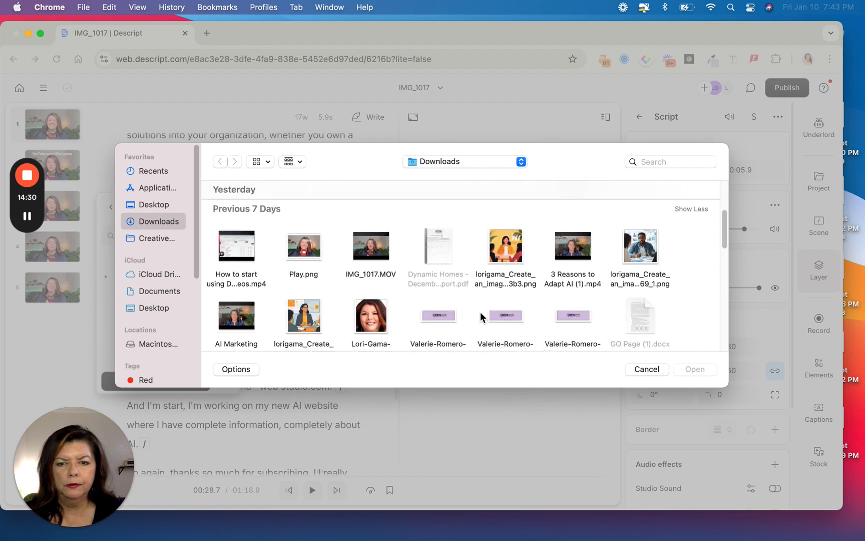
scroll(493, 316, down, 4)
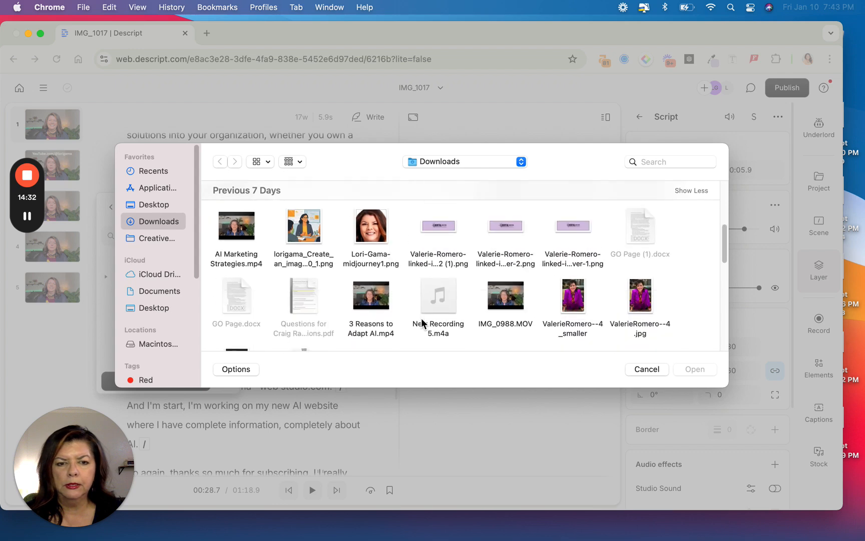
scroll(421, 325, up, 5)
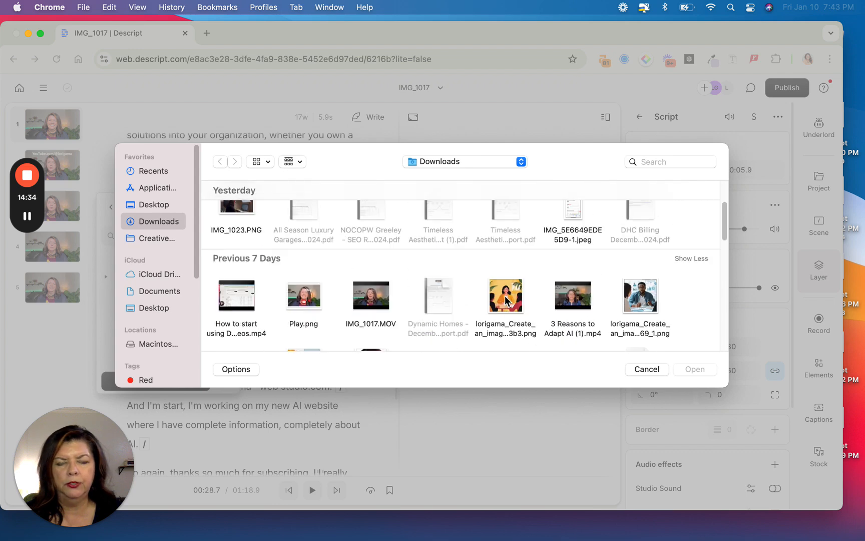
click(506, 300)
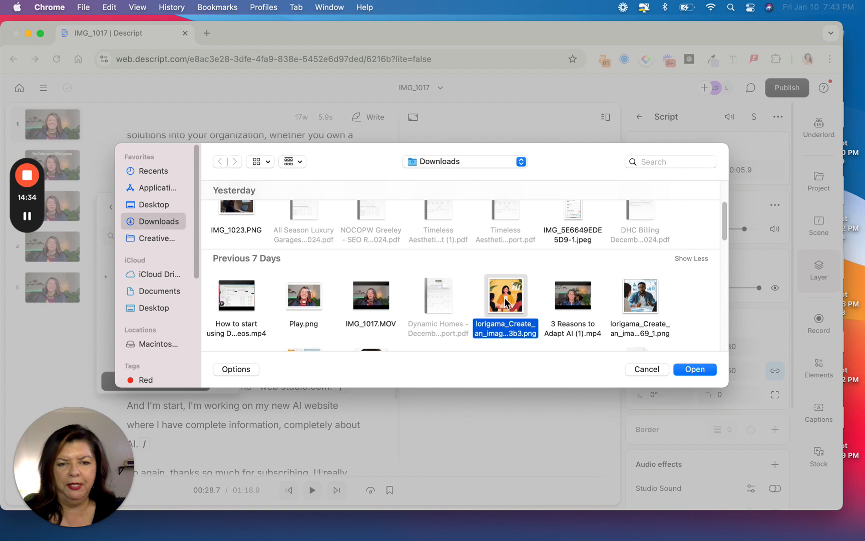
click(695, 369)
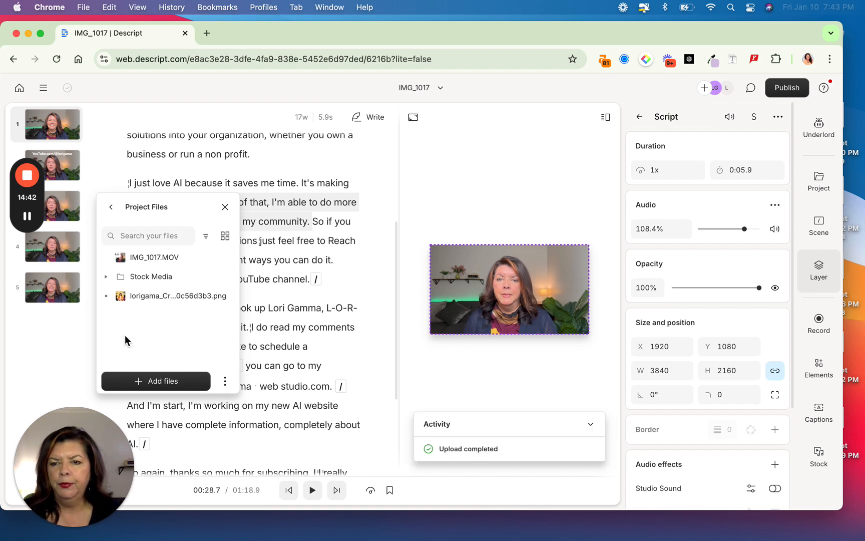
click(155, 298)
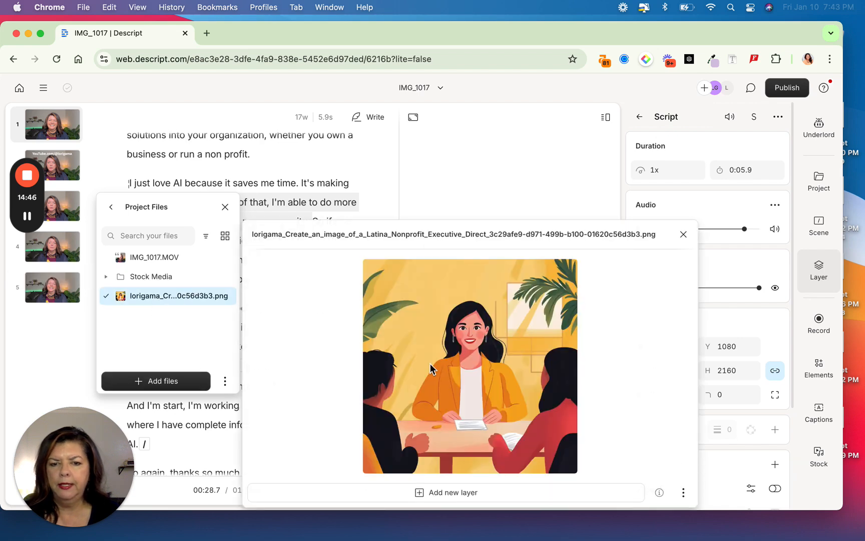
click(454, 492)
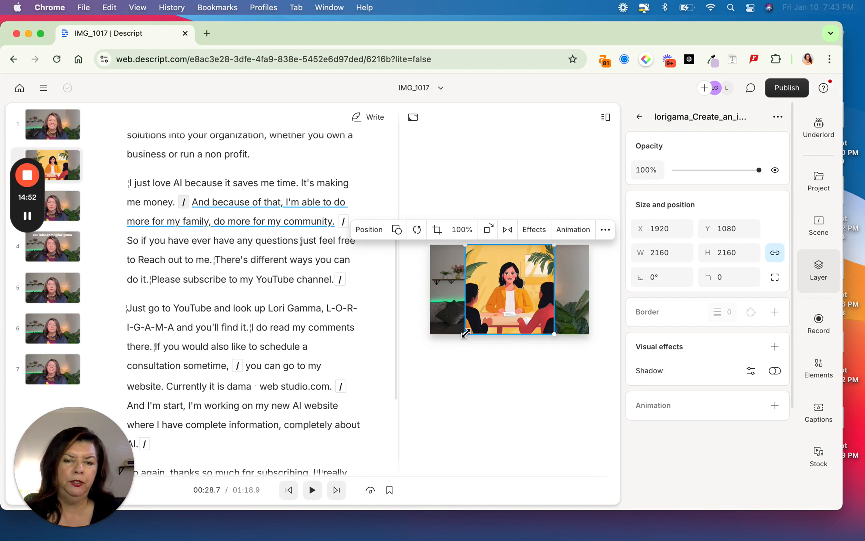
- Enlarge the illustration to 3840 by 3840 so it spans the frame's width, and move it up to about Y 1367
drag(465, 333, 432, 373)
drag(553, 368, 595, 390)
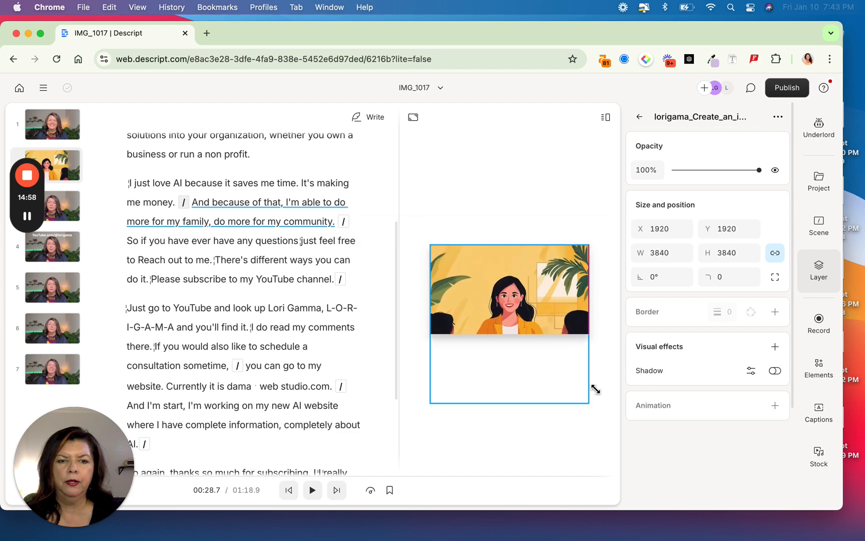
drag(526, 310, 523, 282)
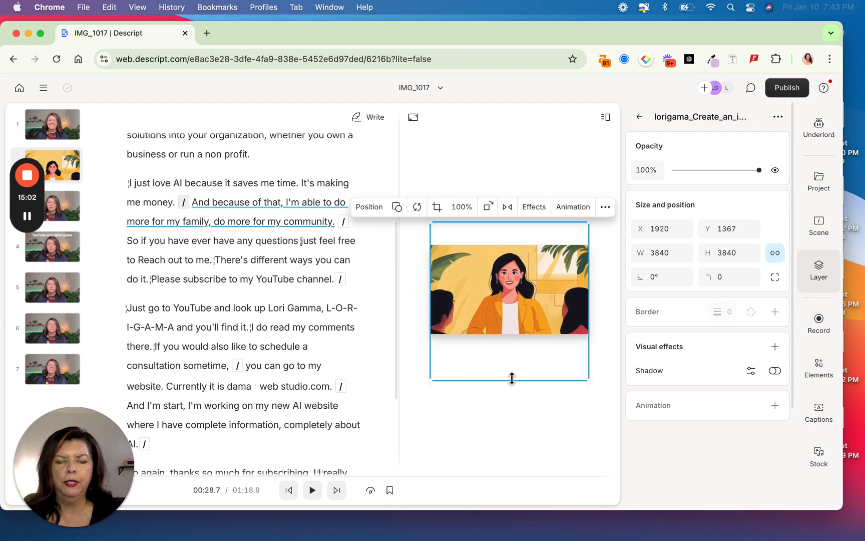
click(505, 402)
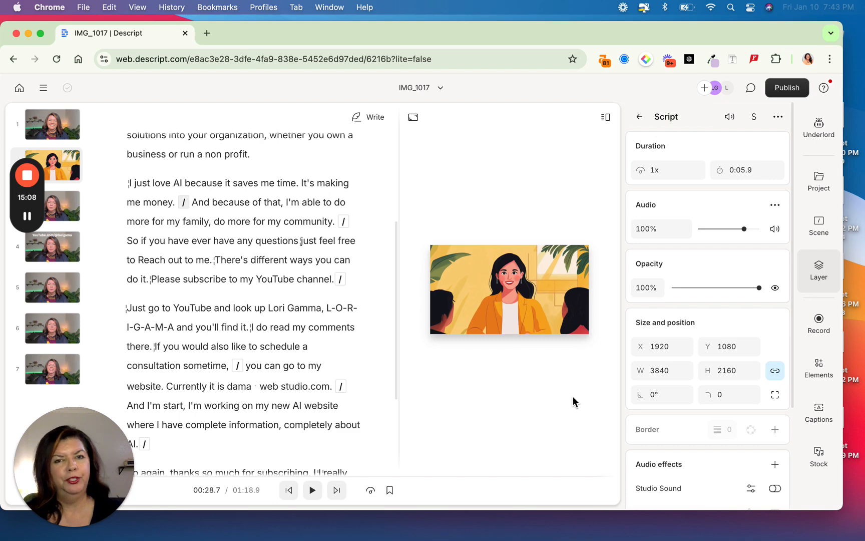
- Add a Ken Burns animation to the illustration with its direction toward the lower-left corner and zoom set to Out
click(524, 308)
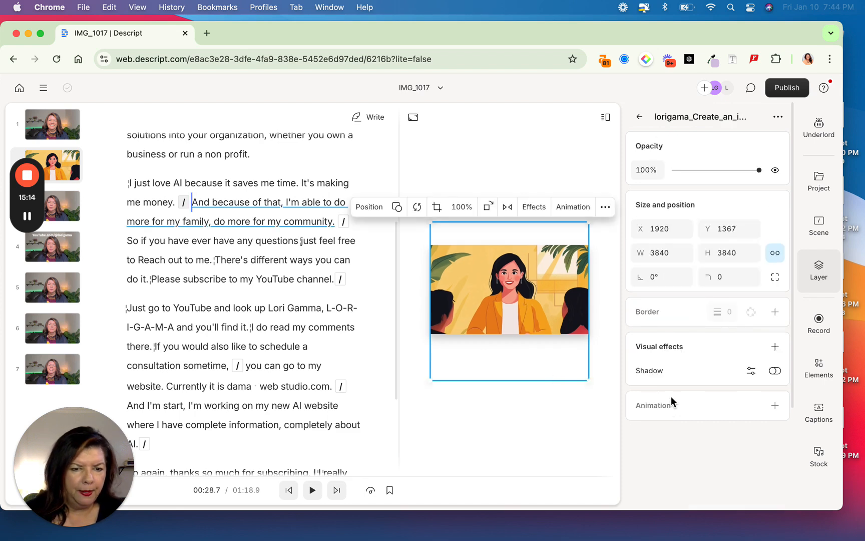
click(775, 407)
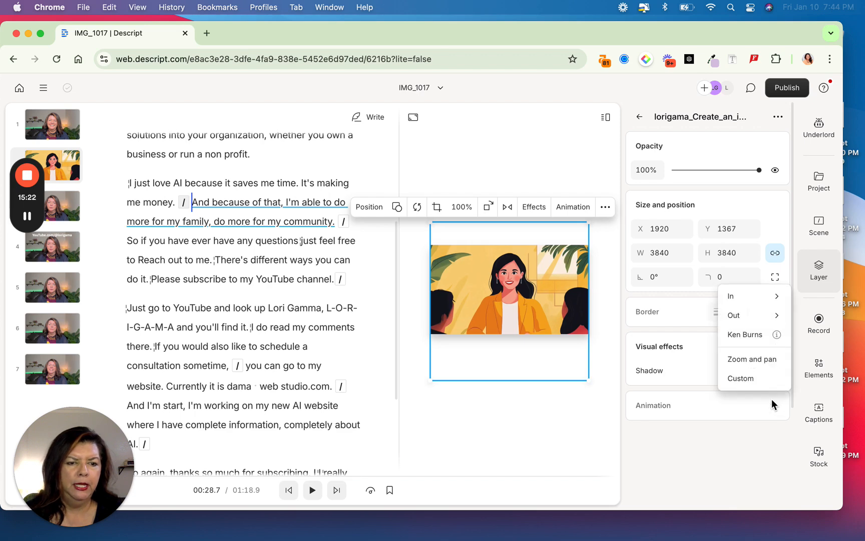
click(746, 335)
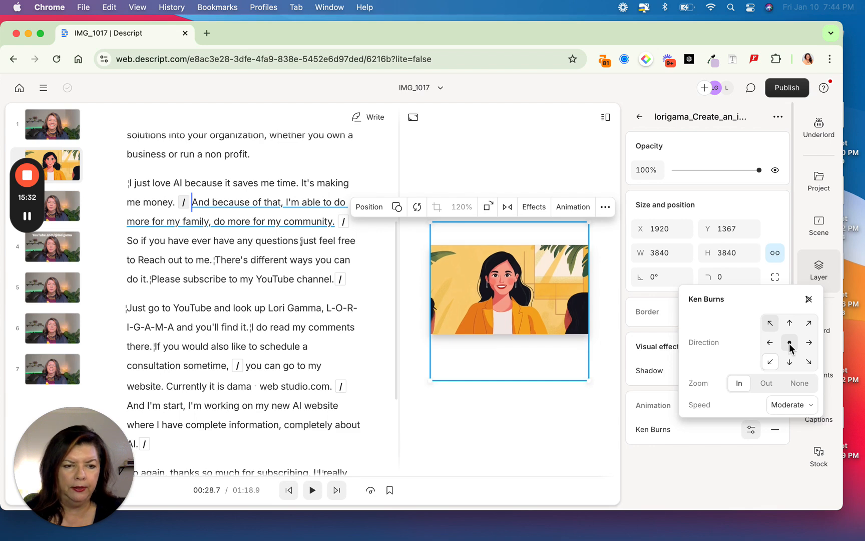
click(777, 365)
click(766, 385)
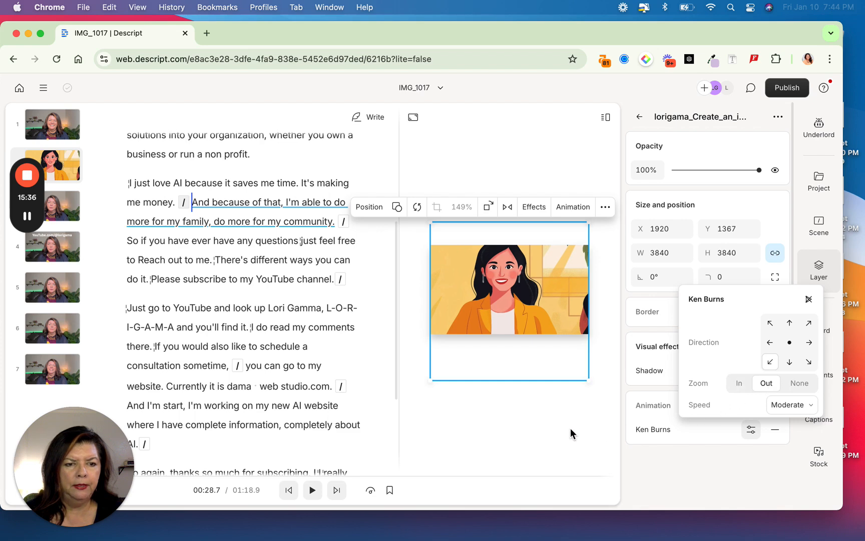
click(516, 430)
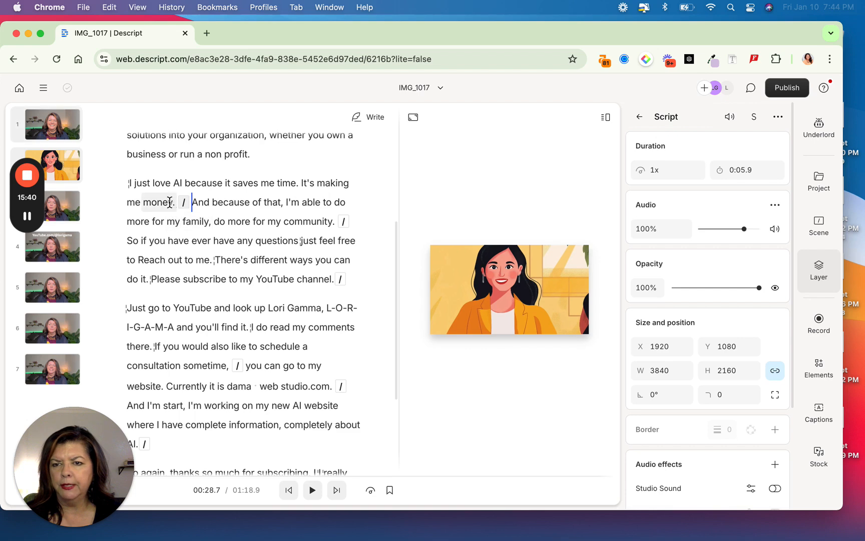
- Play the video from "I just love AI" to "So if you have ever have any" to check the animated illustration
click(129, 183)
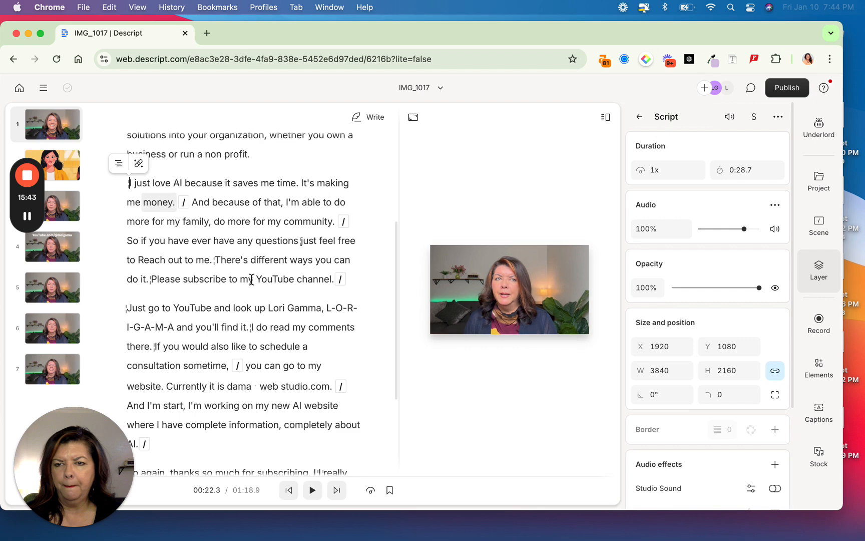
click(313, 490)
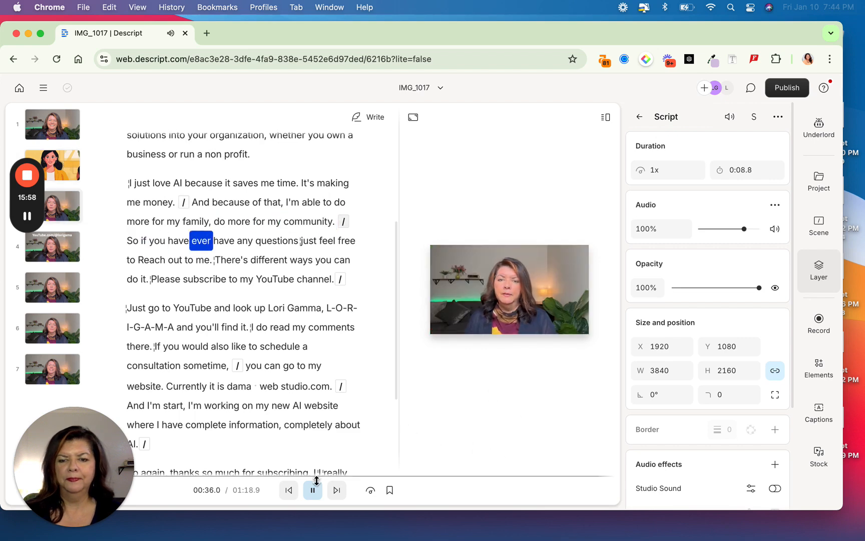
key(space)
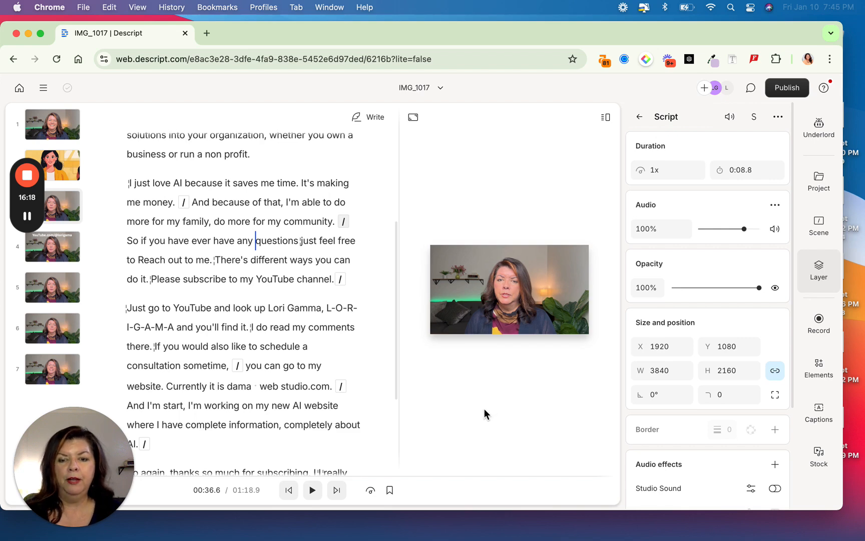
scroll(361, 435, down, 5)
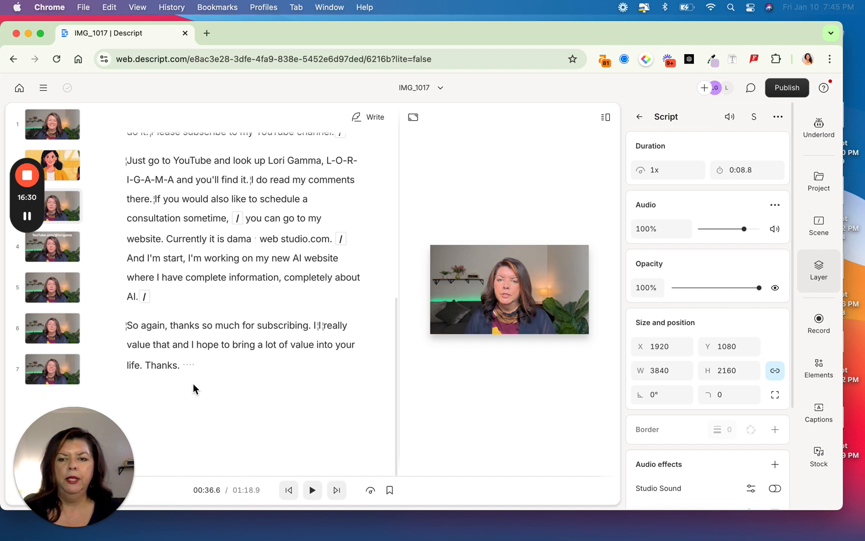
scroll(160, 401, up, 15)
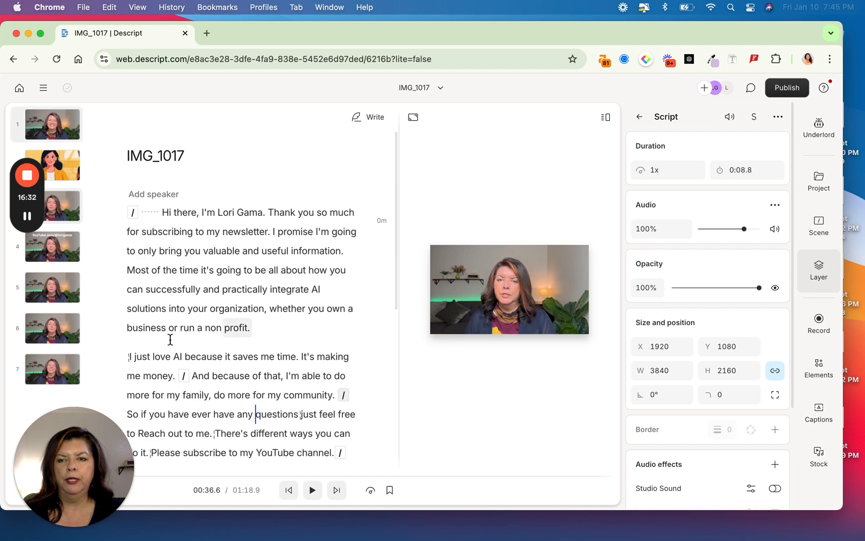
scroll(218, 379, down, 15)
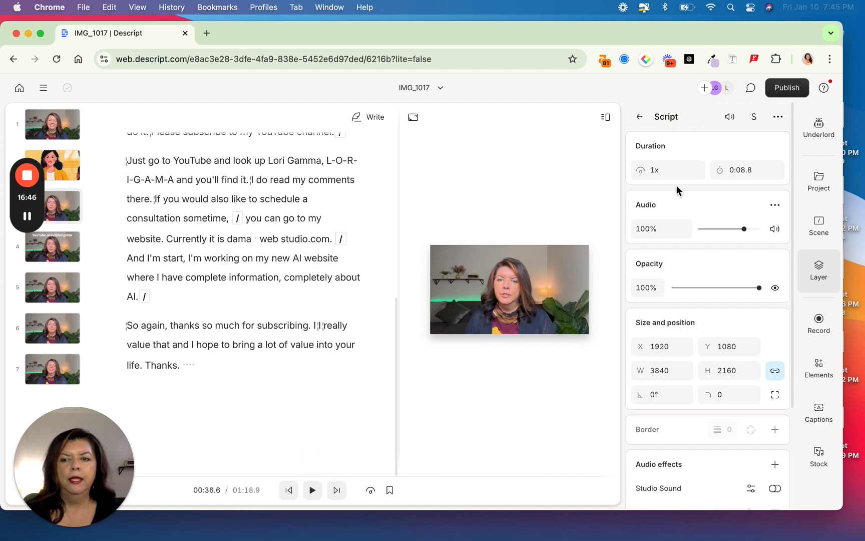
- Publish the IMG_1017 video as a web link at 1080p resolution with access for anyone with the link
click(789, 88)
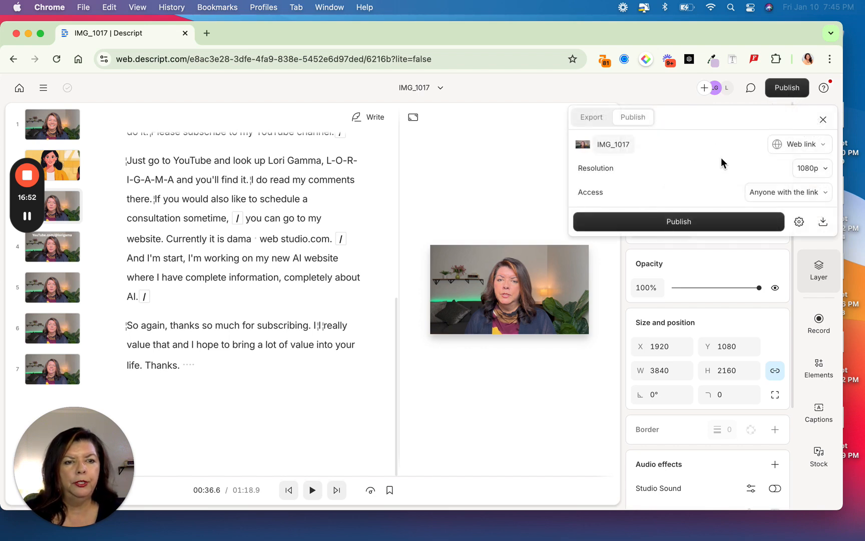
click(821, 168)
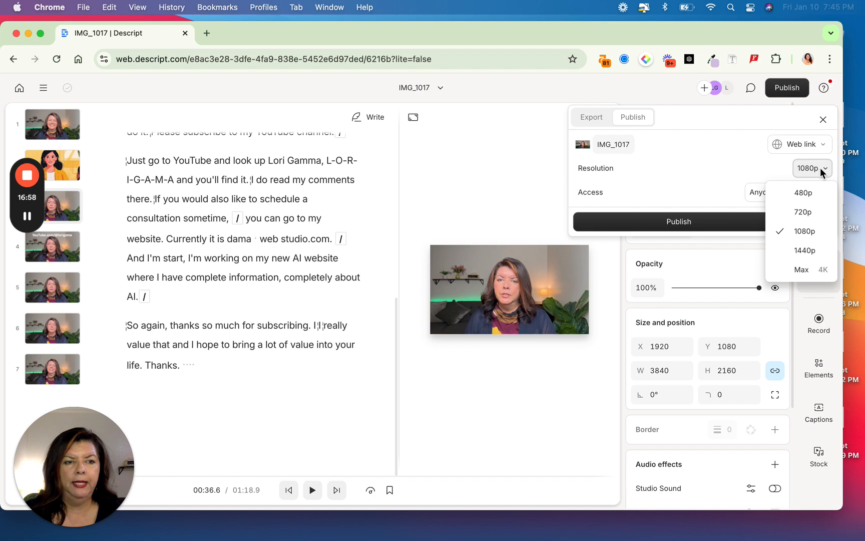
click(762, 167)
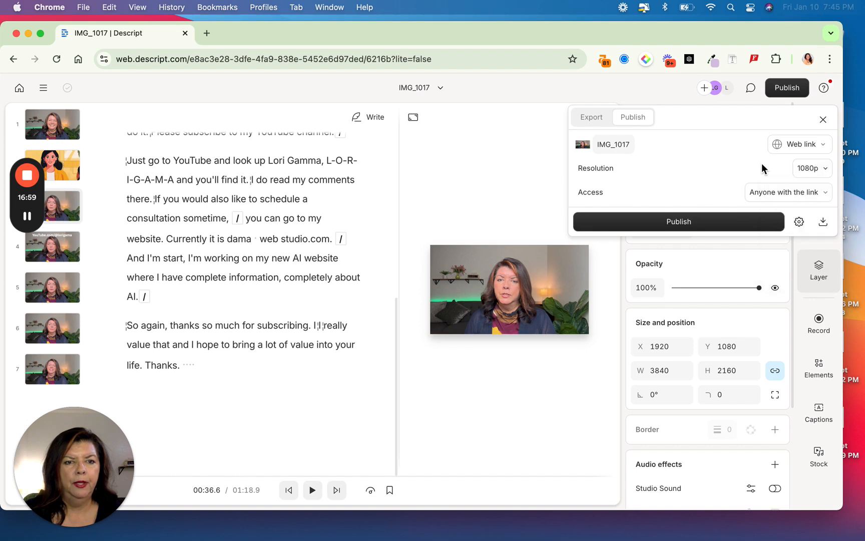
click(817, 144)
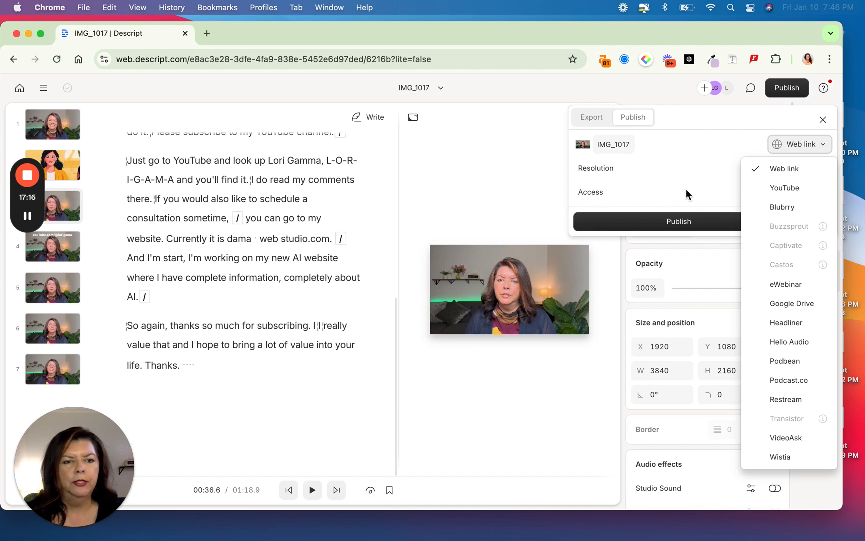
click(681, 222)
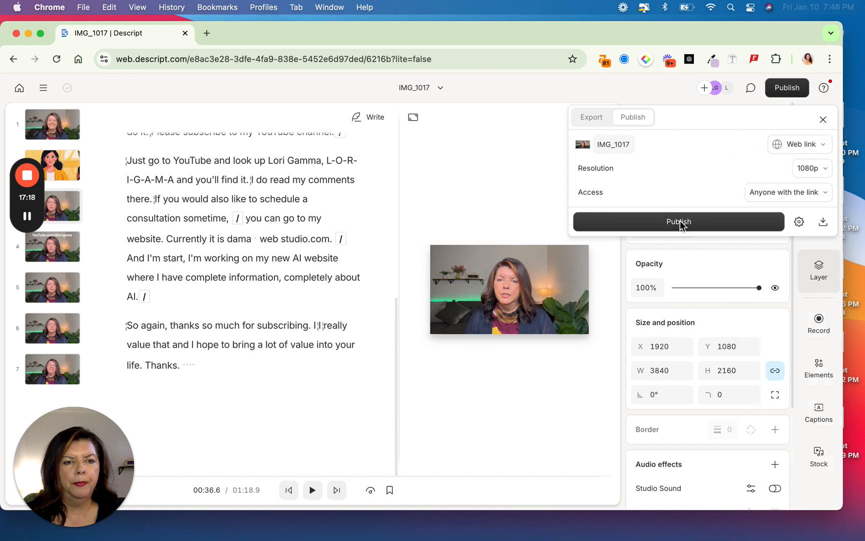
click(683, 223)
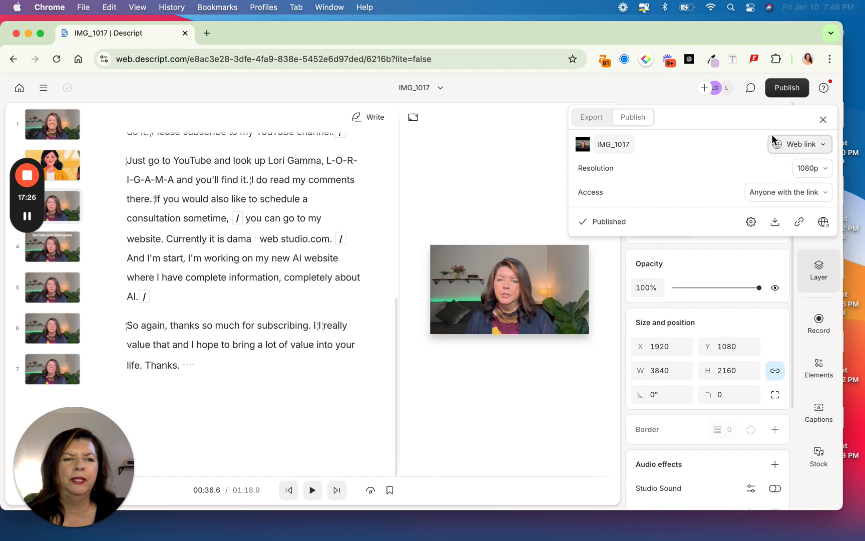
- Download the published video as an MP4, adding "second" in front of the file name IMG_1017.mp4
click(776, 227)
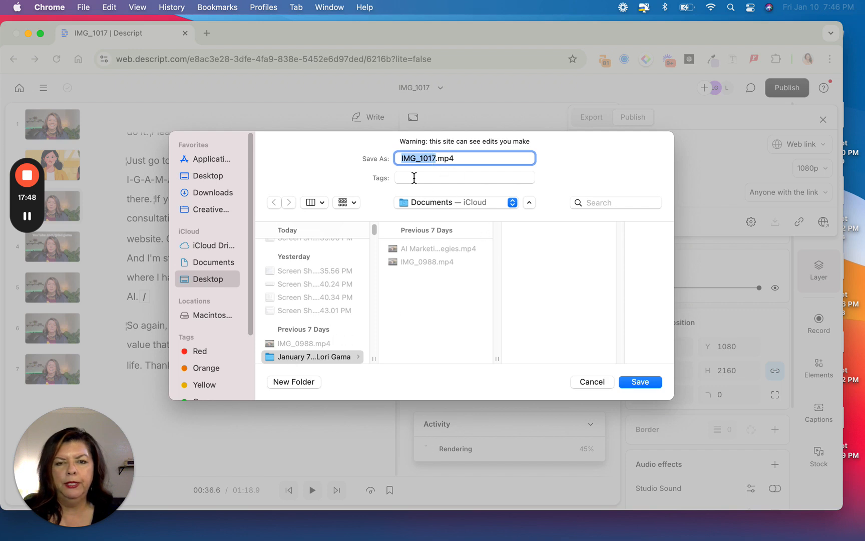
click(405, 162)
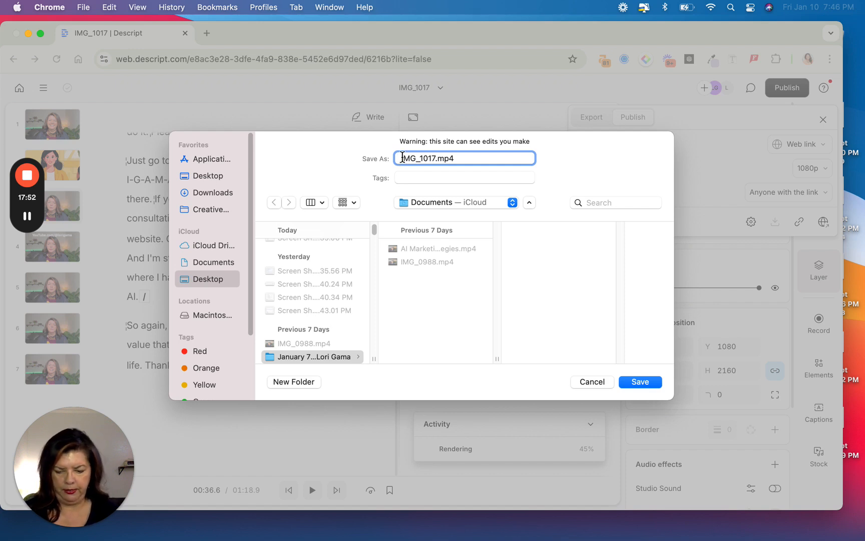
text(second)
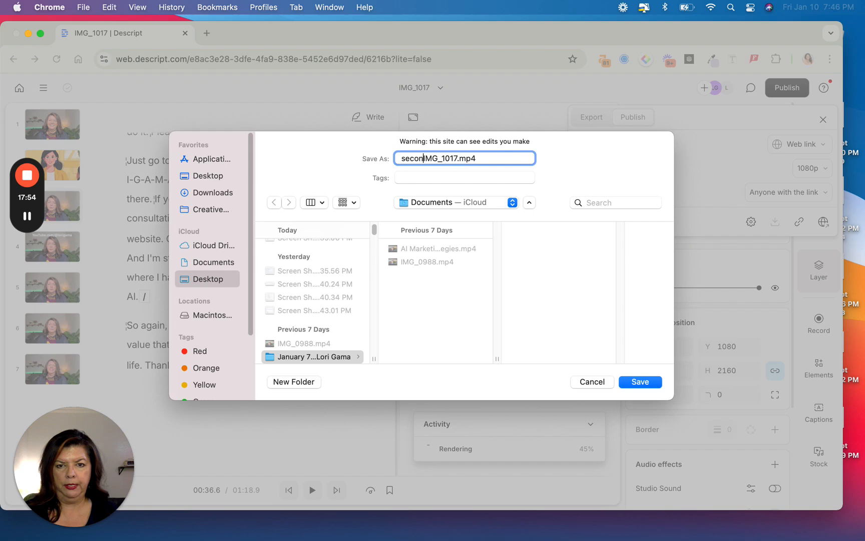
click(641, 381)
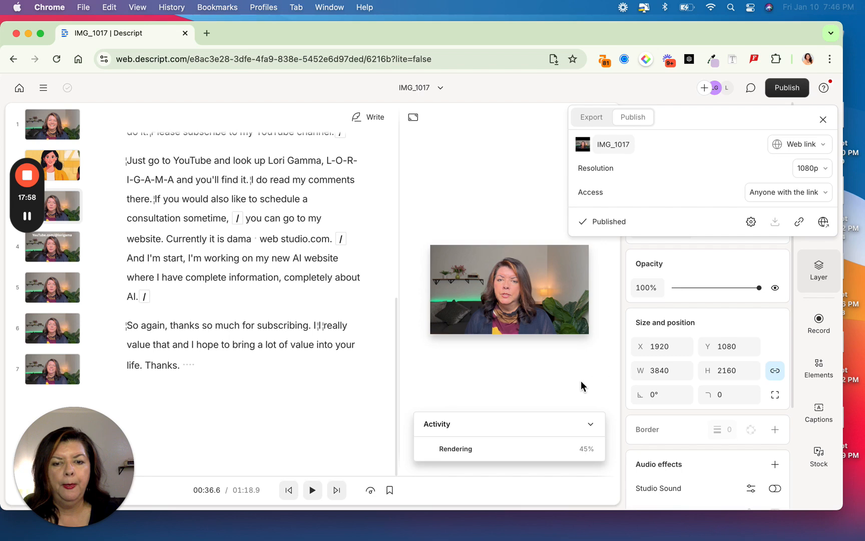